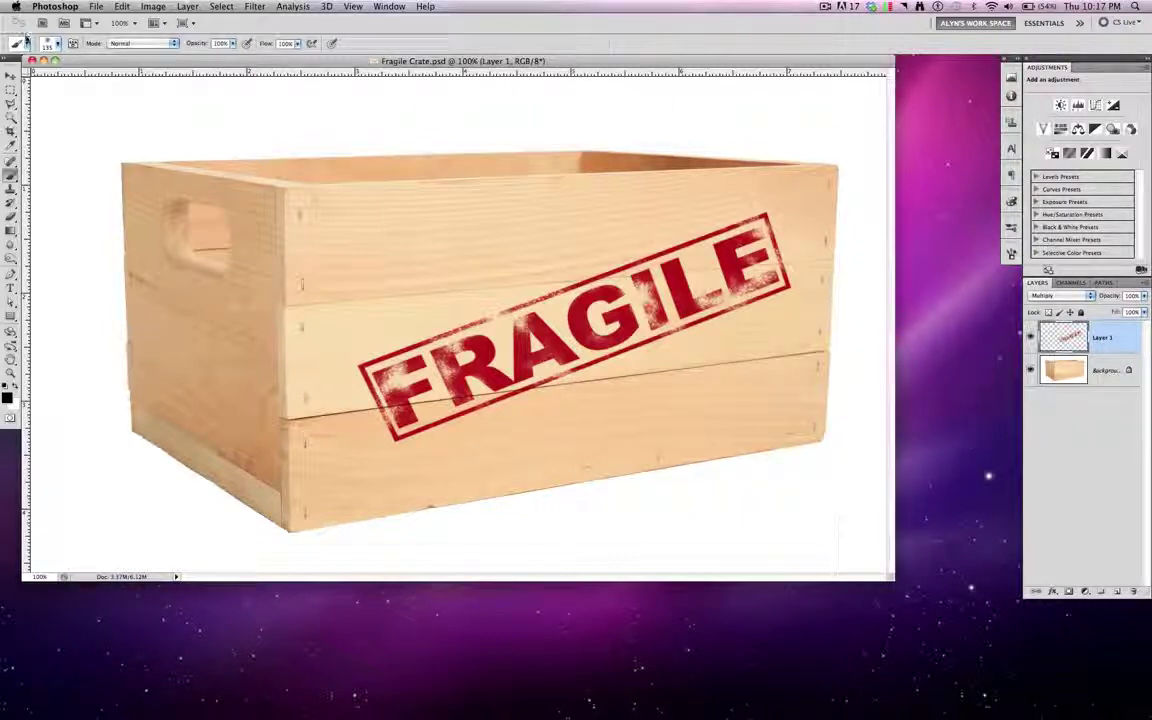
Close the crate image and create a new 8 by 10 inch RGB document at 300 pixels/inch with a white background
left_click(31, 61)
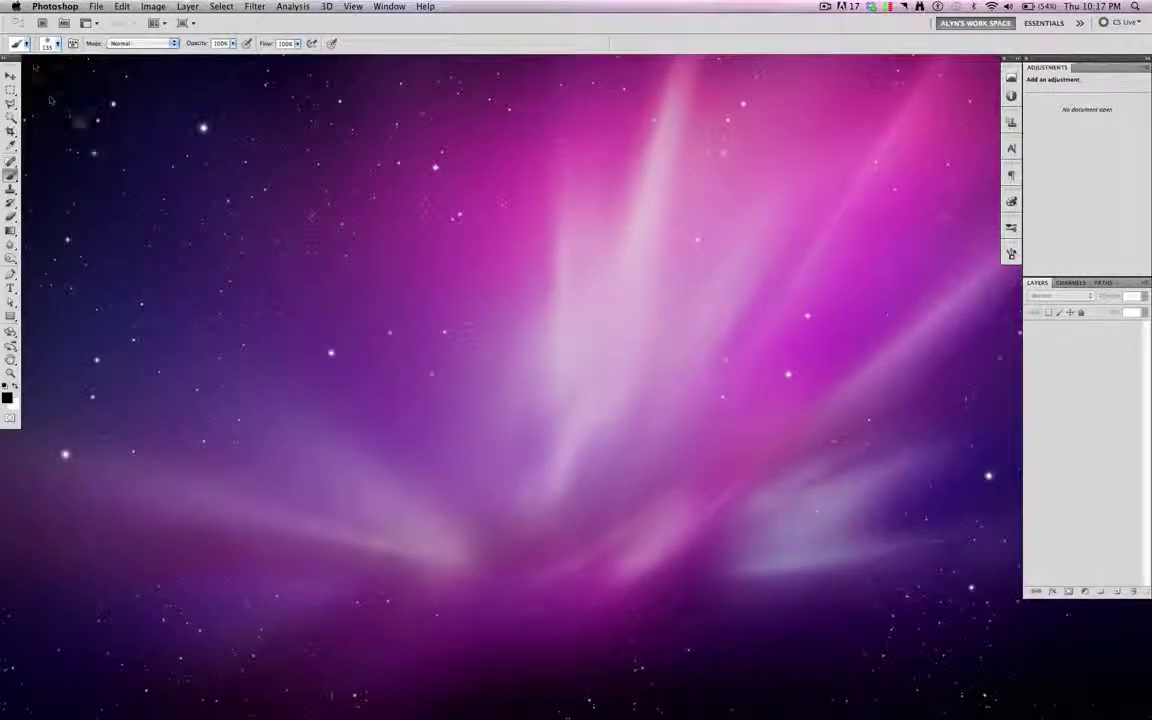
left_click(96, 6)
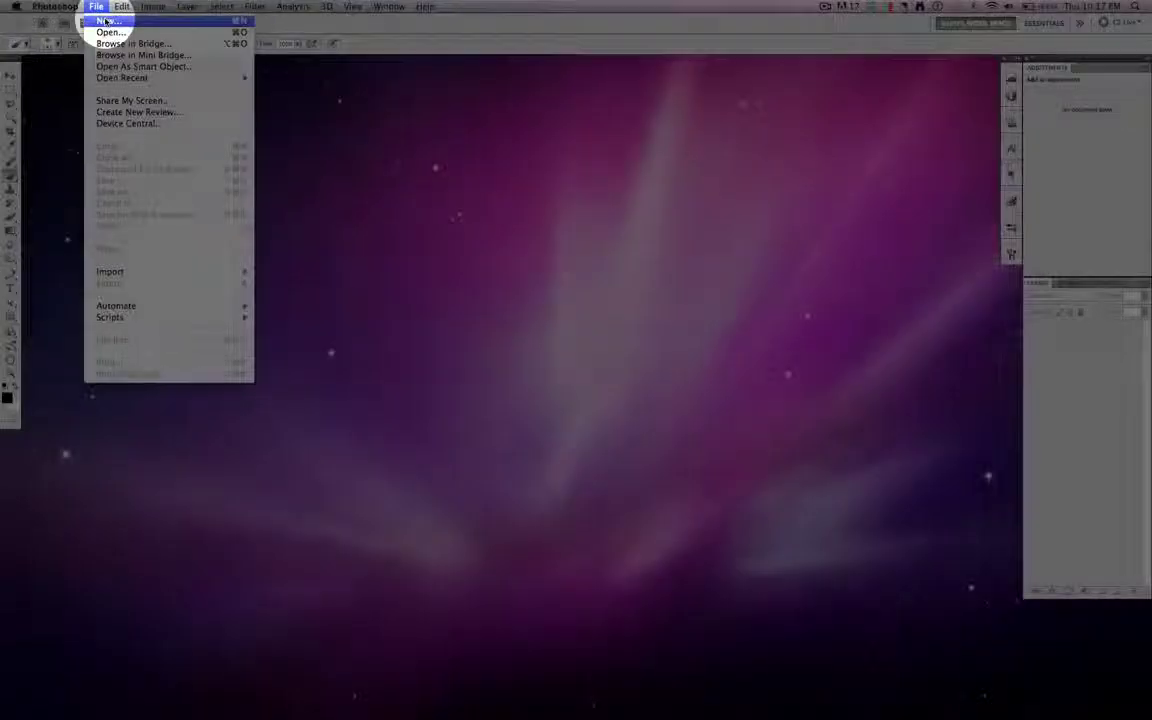
left_click(104, 20)
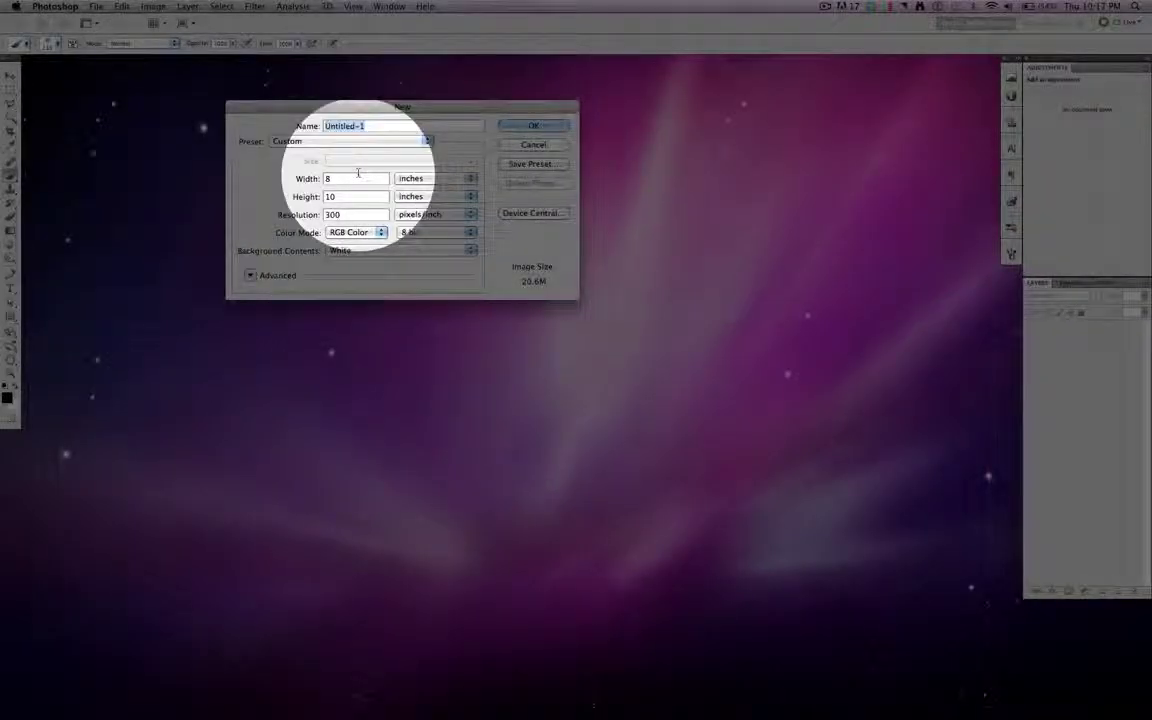
left_click(564, 128)
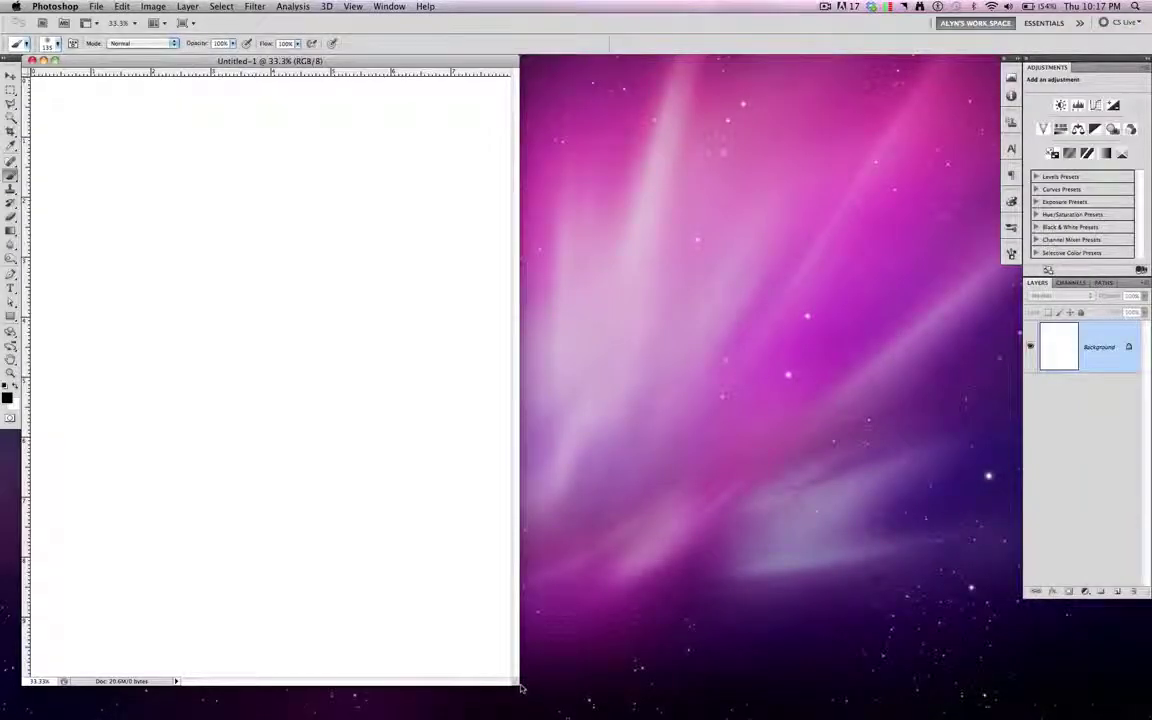
left_click_drag(519, 686, 1018, 718)
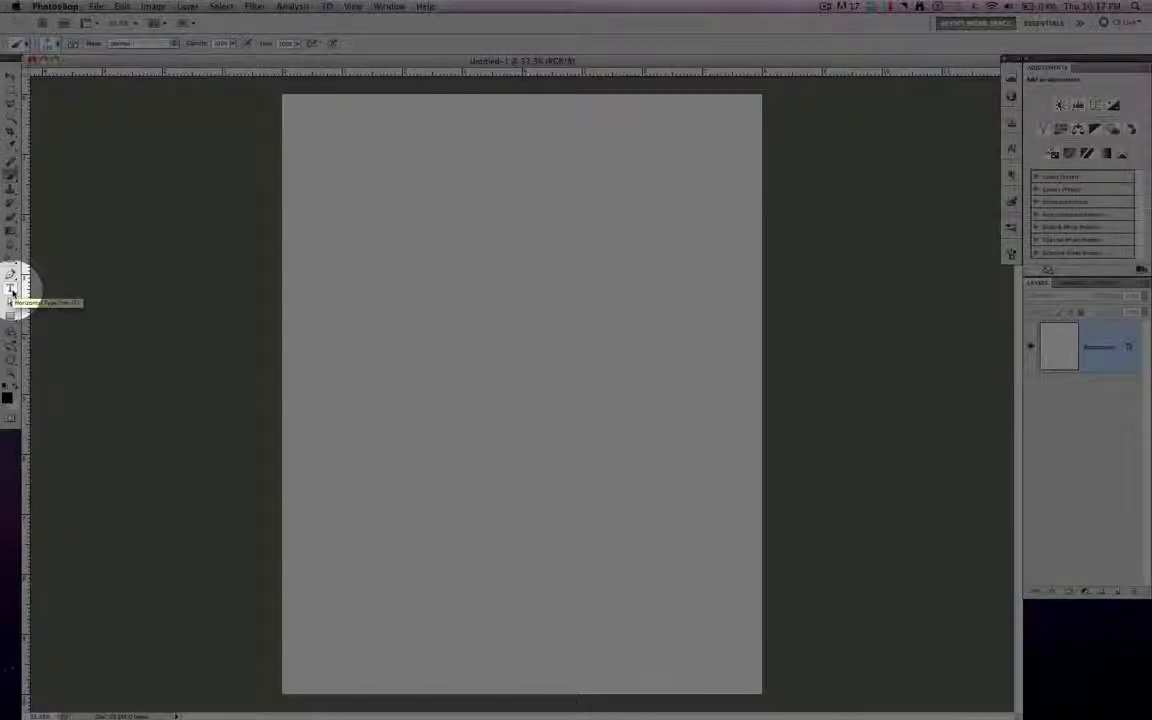
Add the horizontal text "FRAGILE" in Arial Black on the upper half of the blank page
left_click(12, 290)
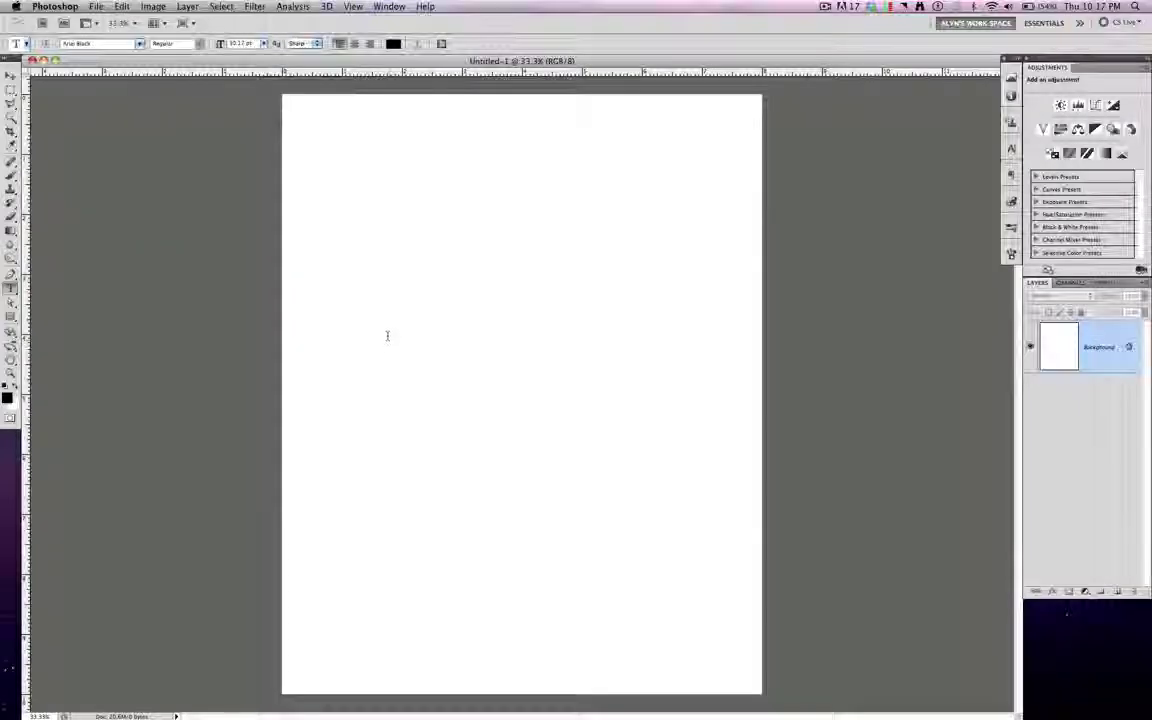
left_click(387, 335)
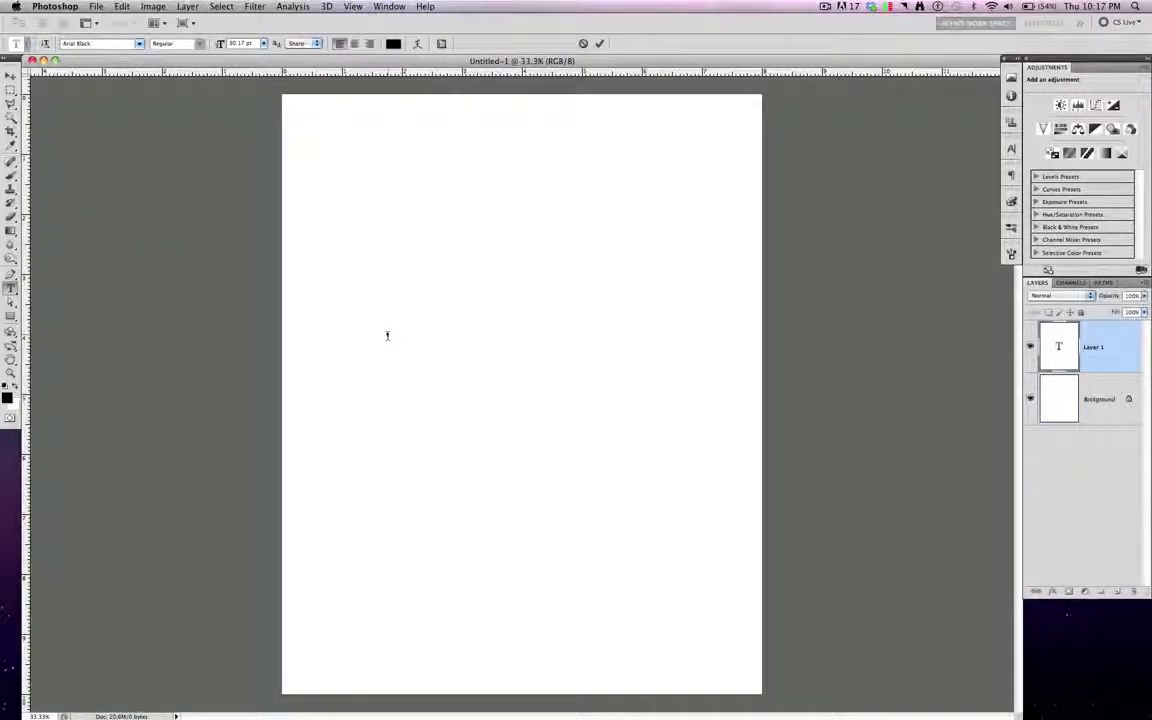
type("FRAGILE")
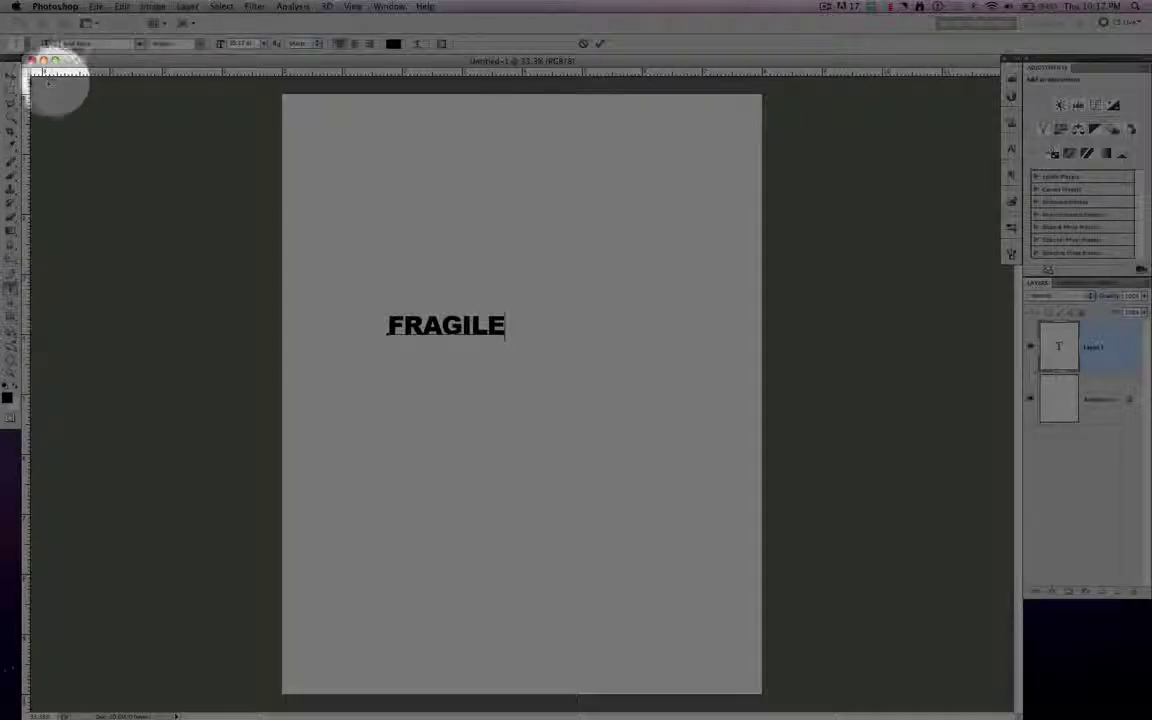
Scale the FRAGILE text up to roughly three times its size and center it horizontally on the page
left_click(11, 76)
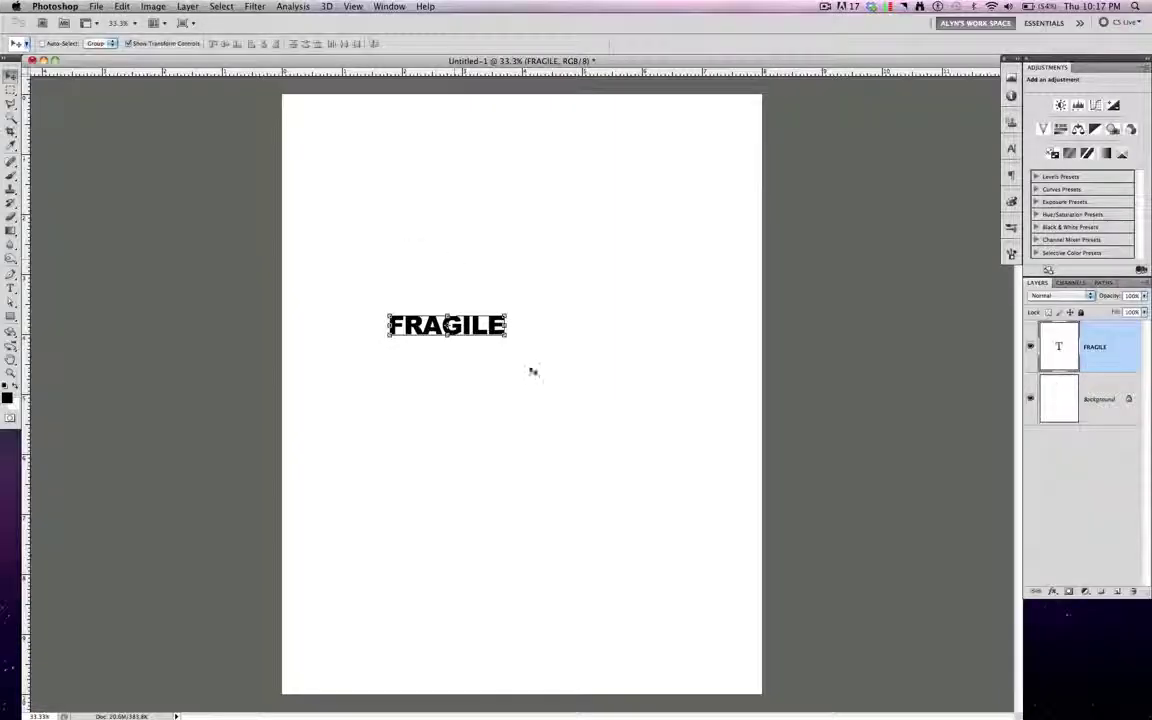
left_click(508, 339)
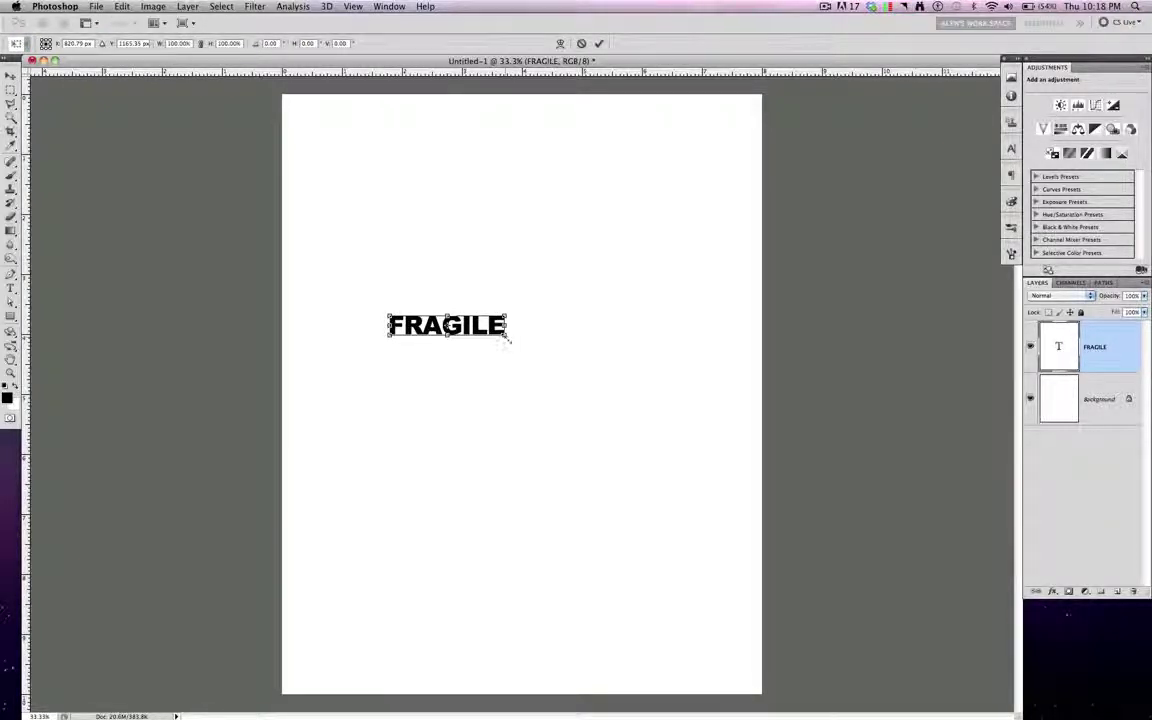
left_click_drag(508, 339, 735, 445)
key("Return")
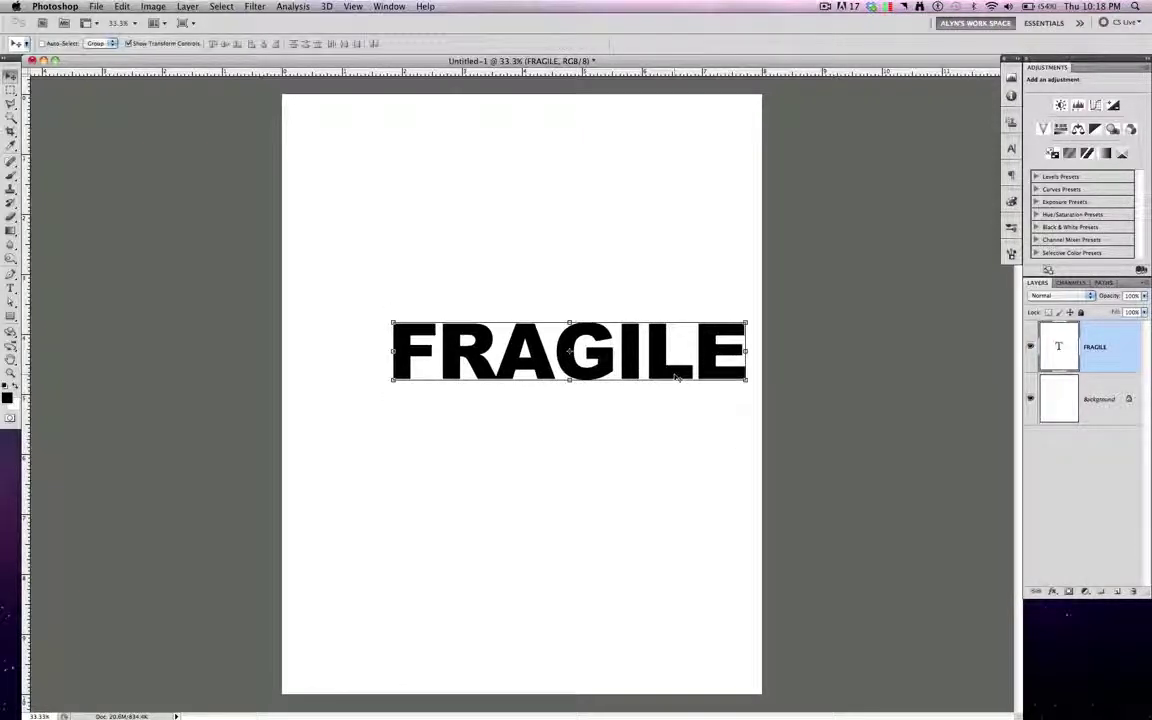
left_click_drag(675, 377, 633, 374)
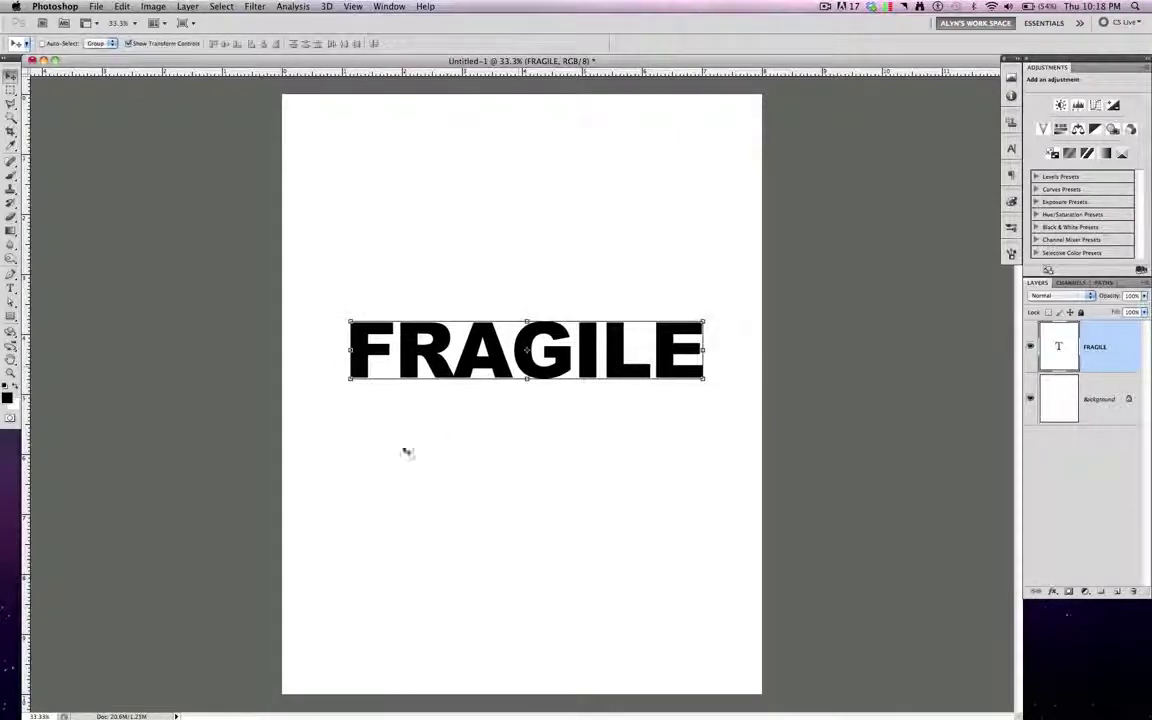
Set the foreground color to bright red, trying it as a fill on the text layer and undoing that fill
left_click(10, 88)
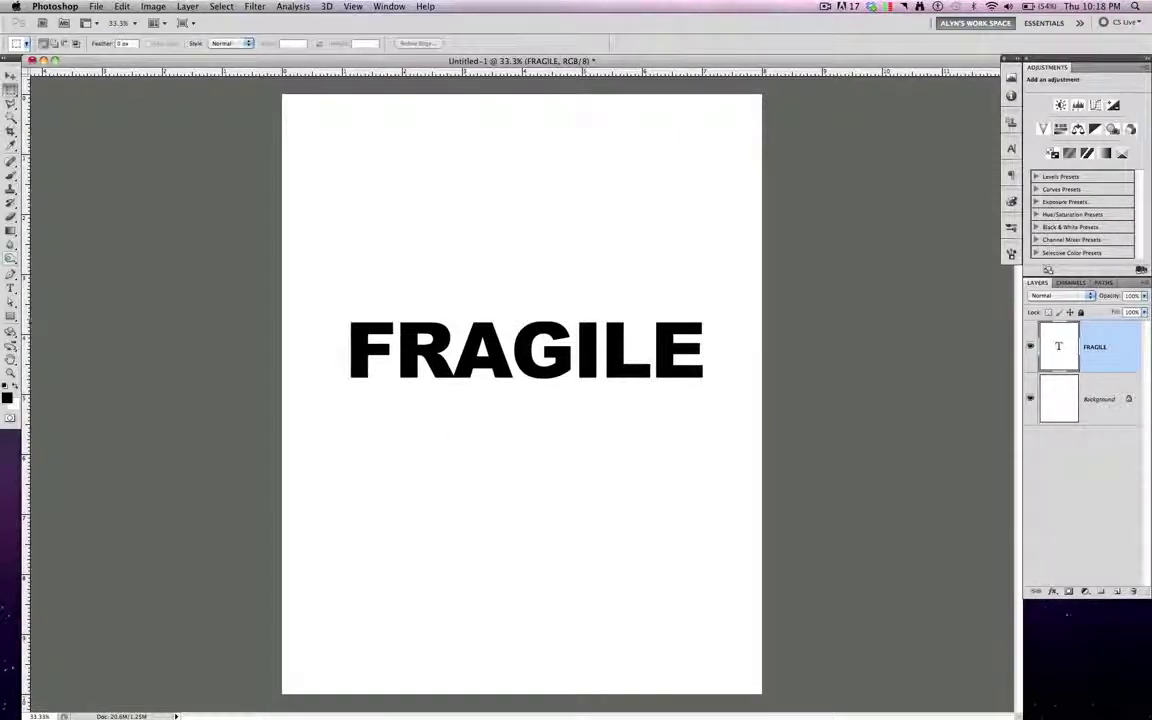
left_click(7, 398)
left_click_drag(660, 156, 754, 152)
left_click(889, 131)
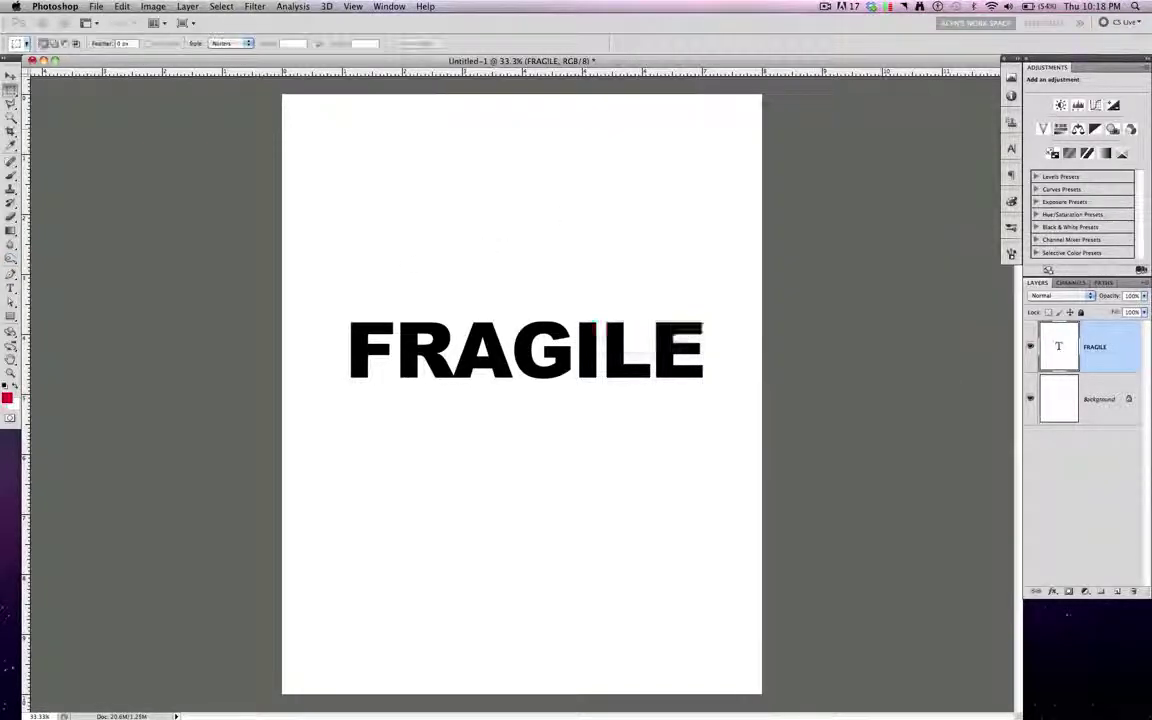
key("alt+BackSpace")
key("super+z")
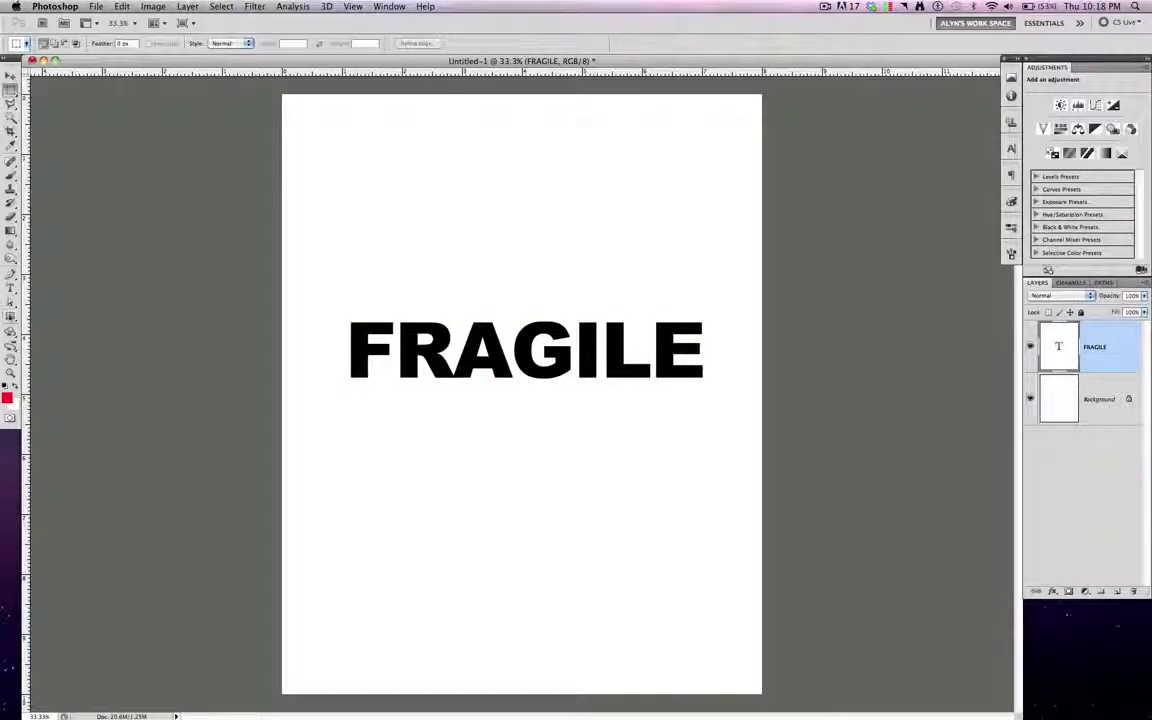
Draw a red rectangle shape slightly larger than the FRAGILE text and place its layer beneath the text layer
left_click(10, 316)
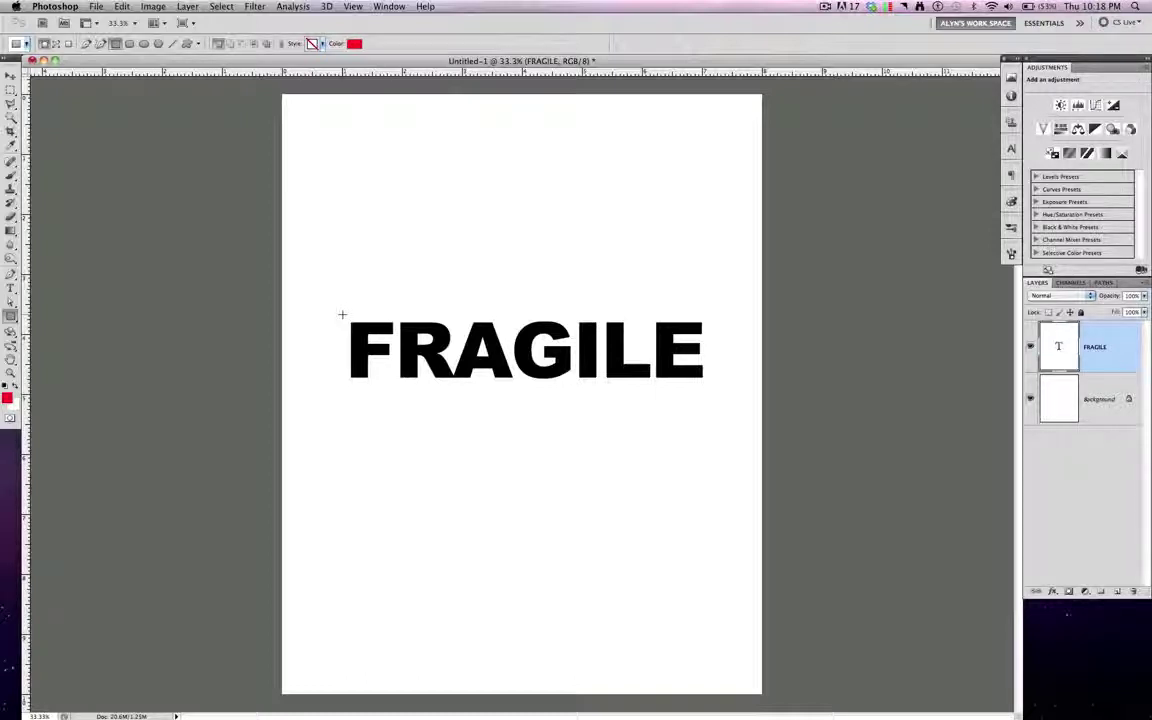
left_click_drag(342, 315, 713, 391)
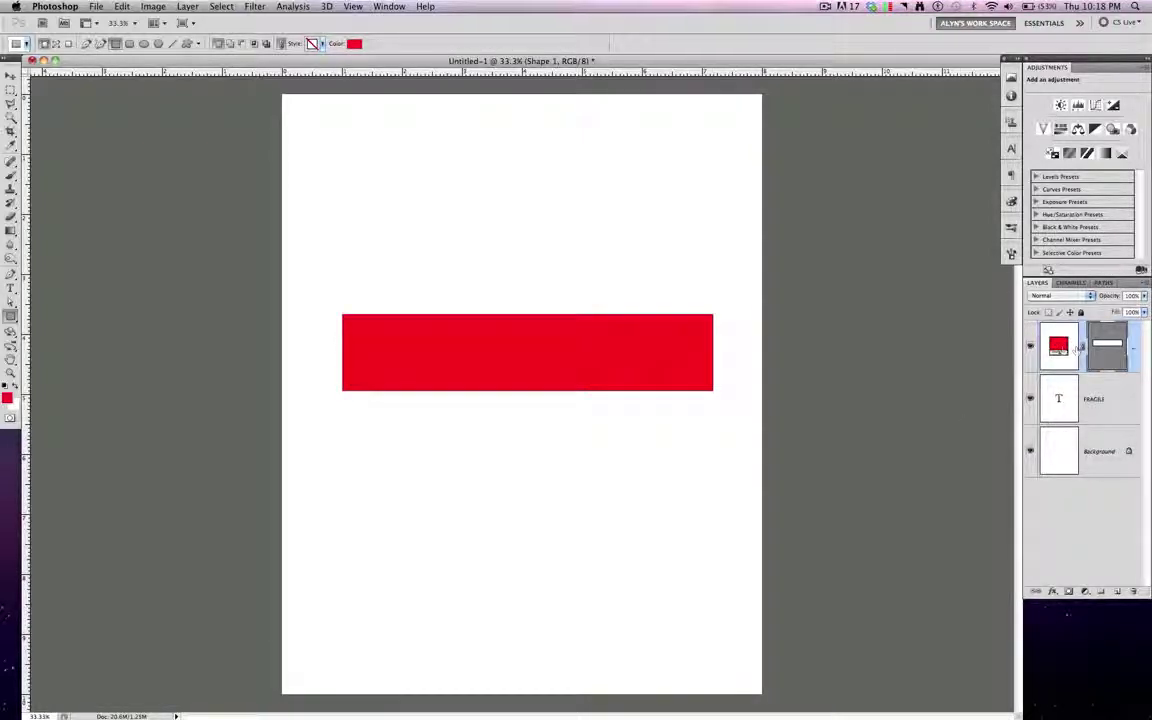
left_click_drag(1059, 347, 1070, 420)
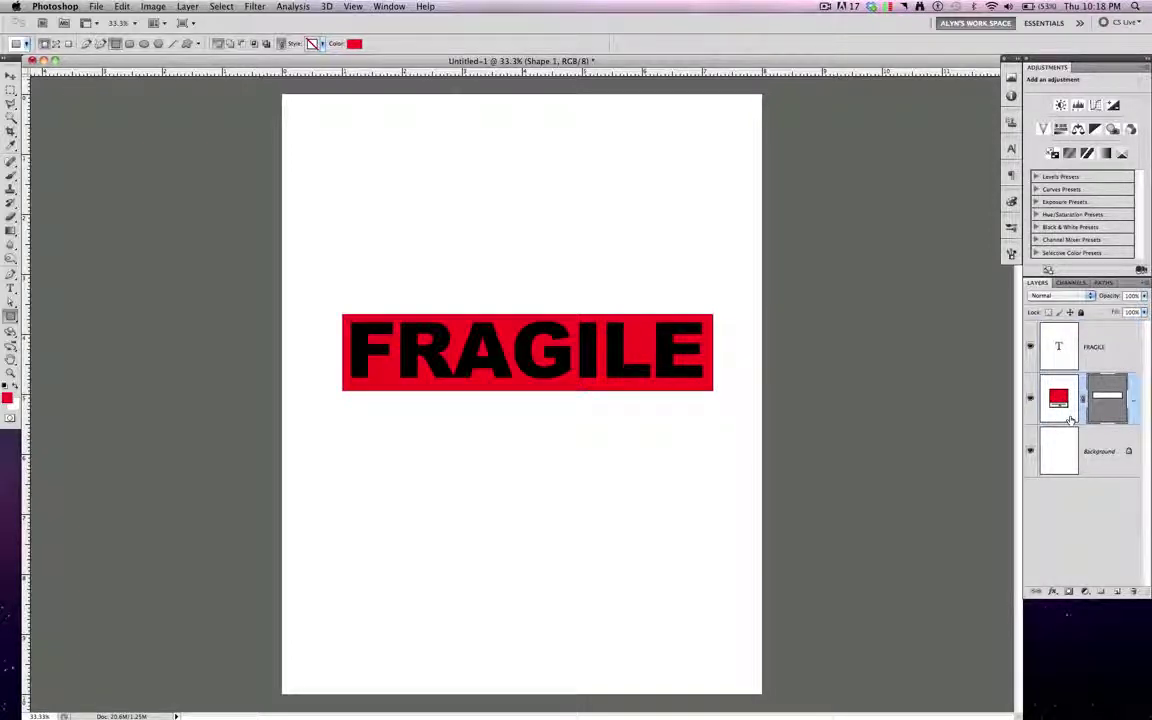
Nudge the FRAGILE text down to center it within the red rectangle, and hide the text layer
left_click(1065, 360)
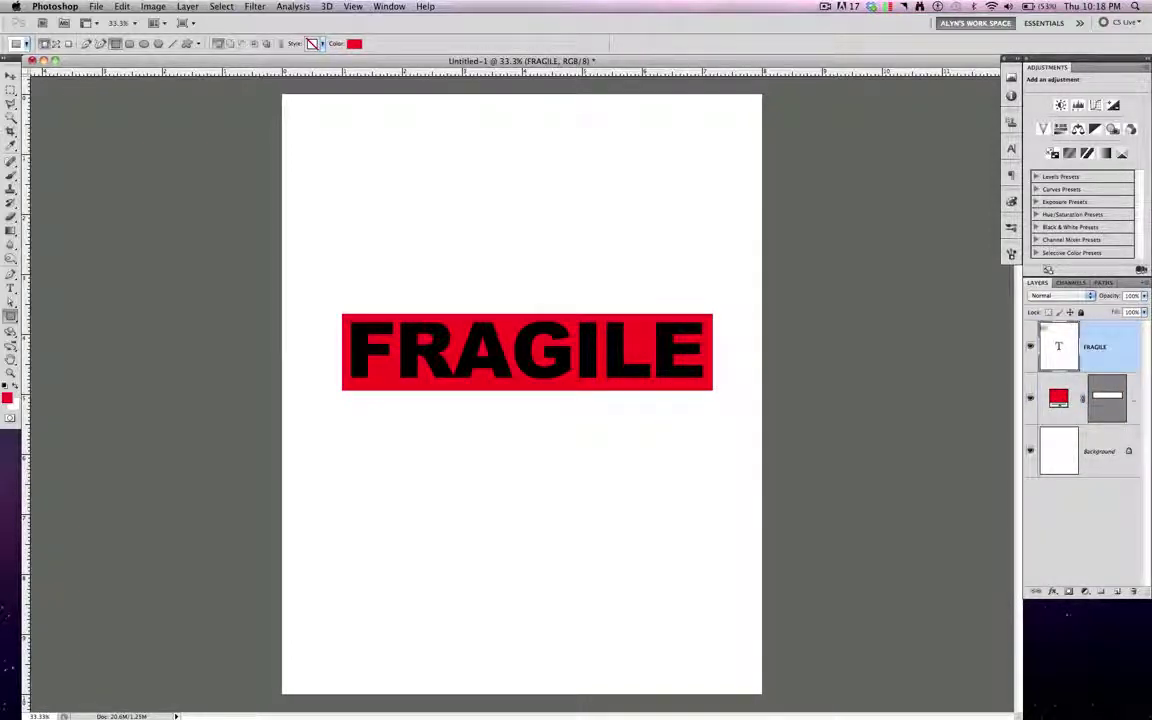
left_click(10, 76)
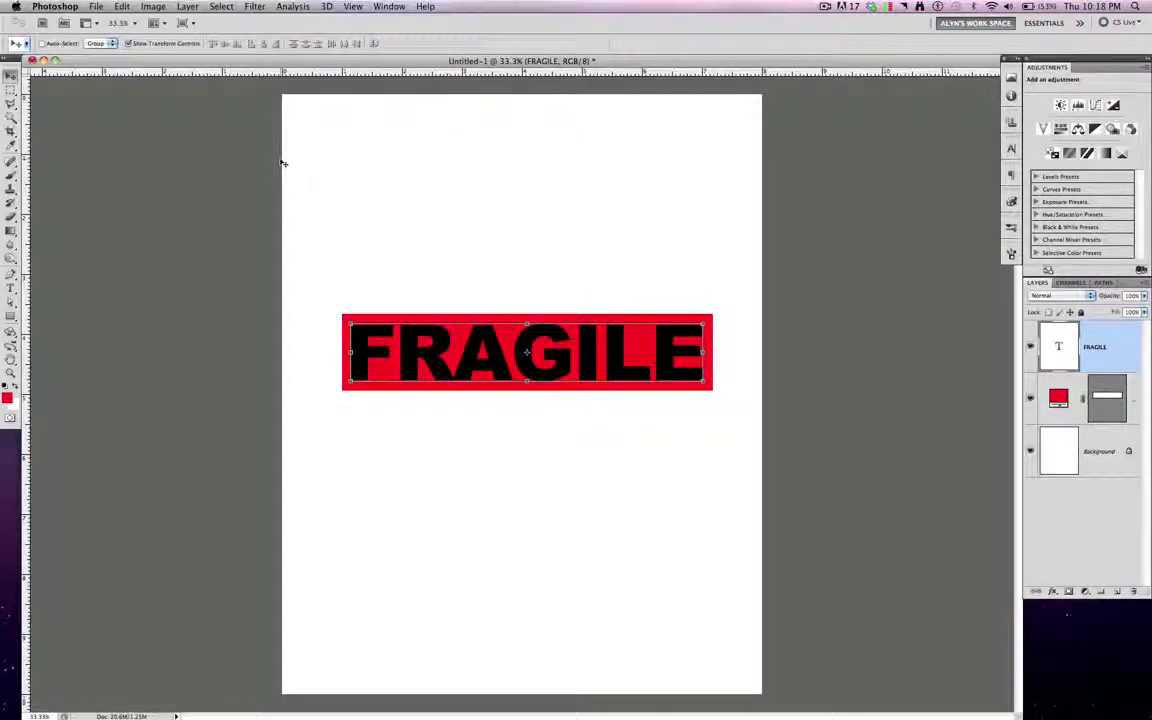
left_click(1031, 347)
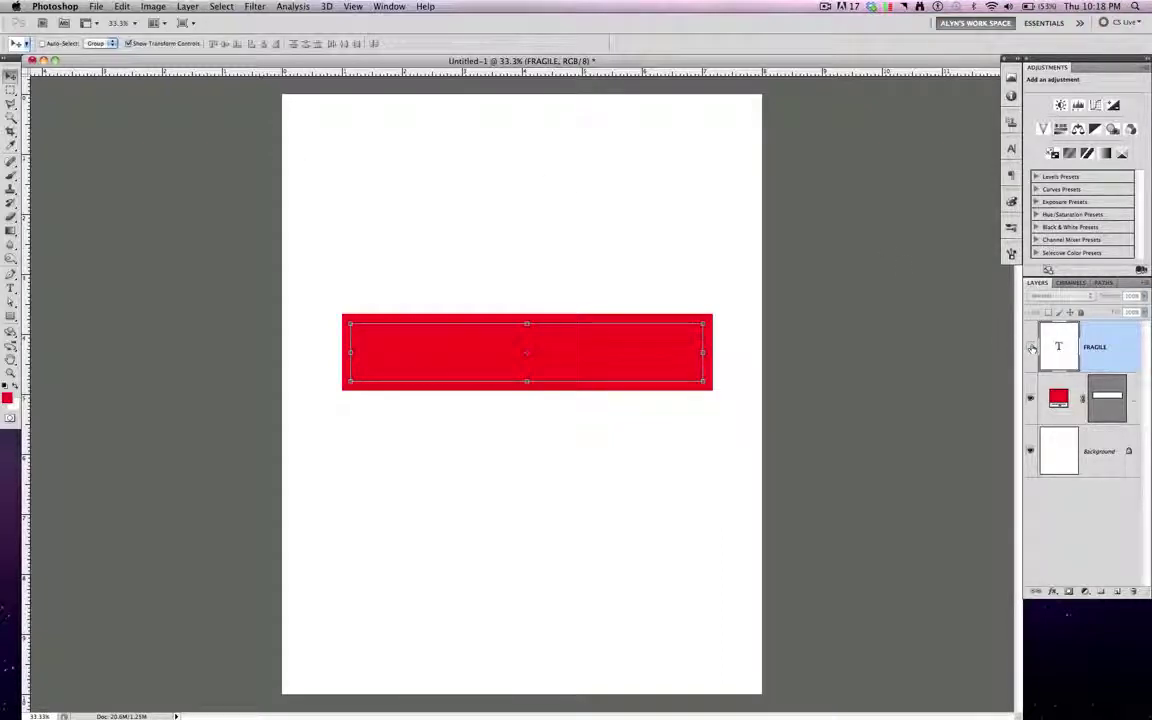
Rasterize the shape layer of the red rectangle into ordinary pixels
left_click(1059, 399)
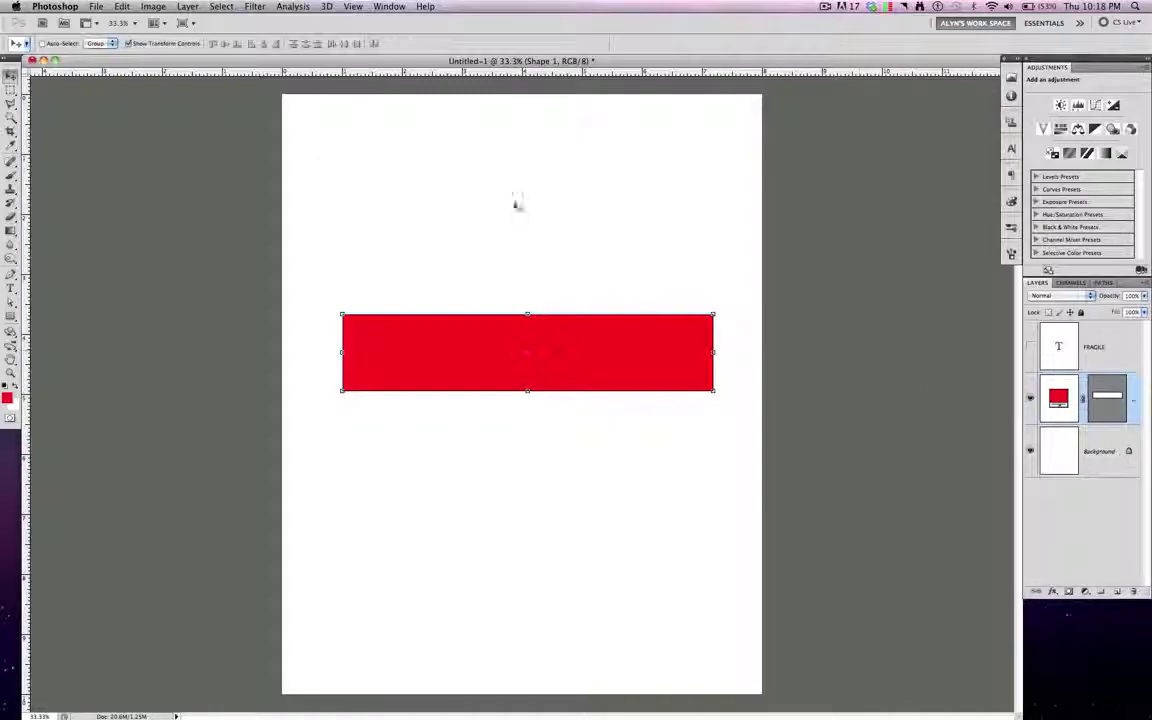
left_click(187, 7)
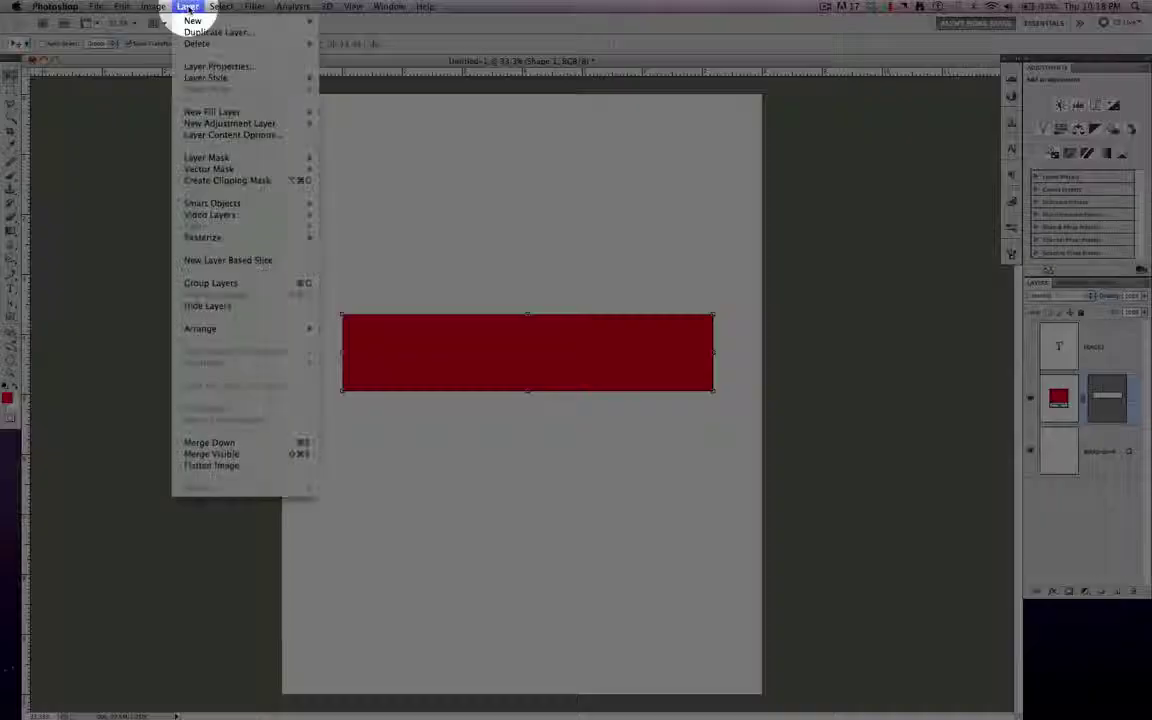
mouse_move(240, 240)
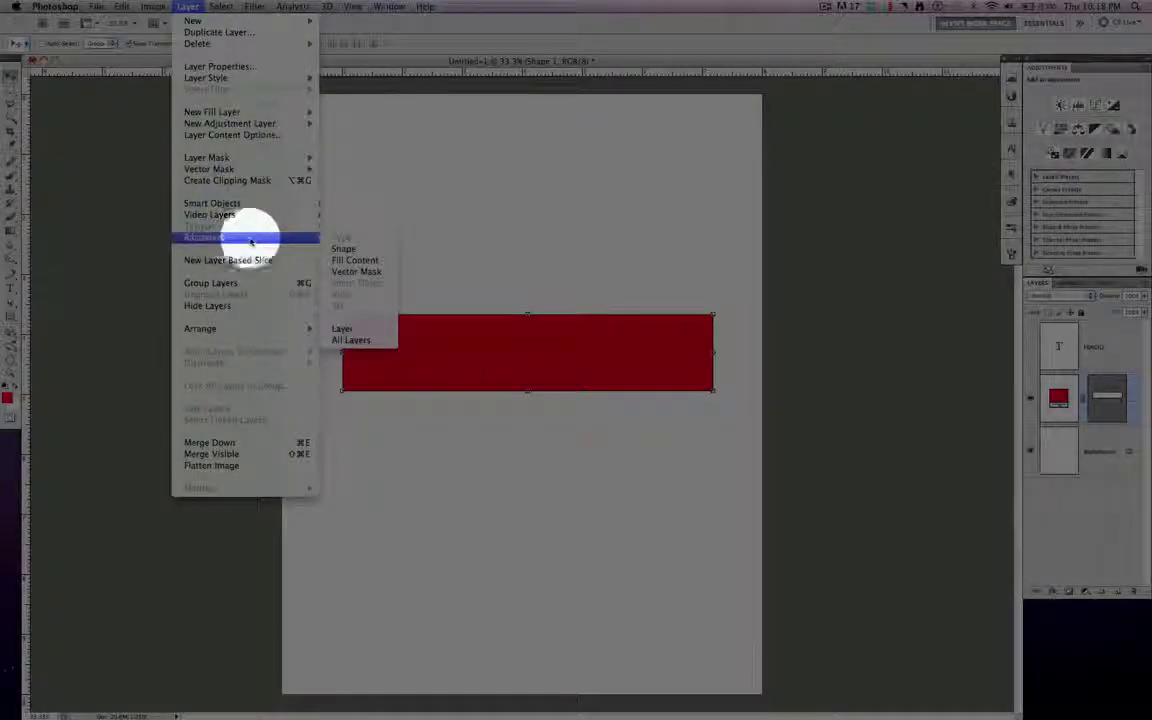
left_click(328, 246)
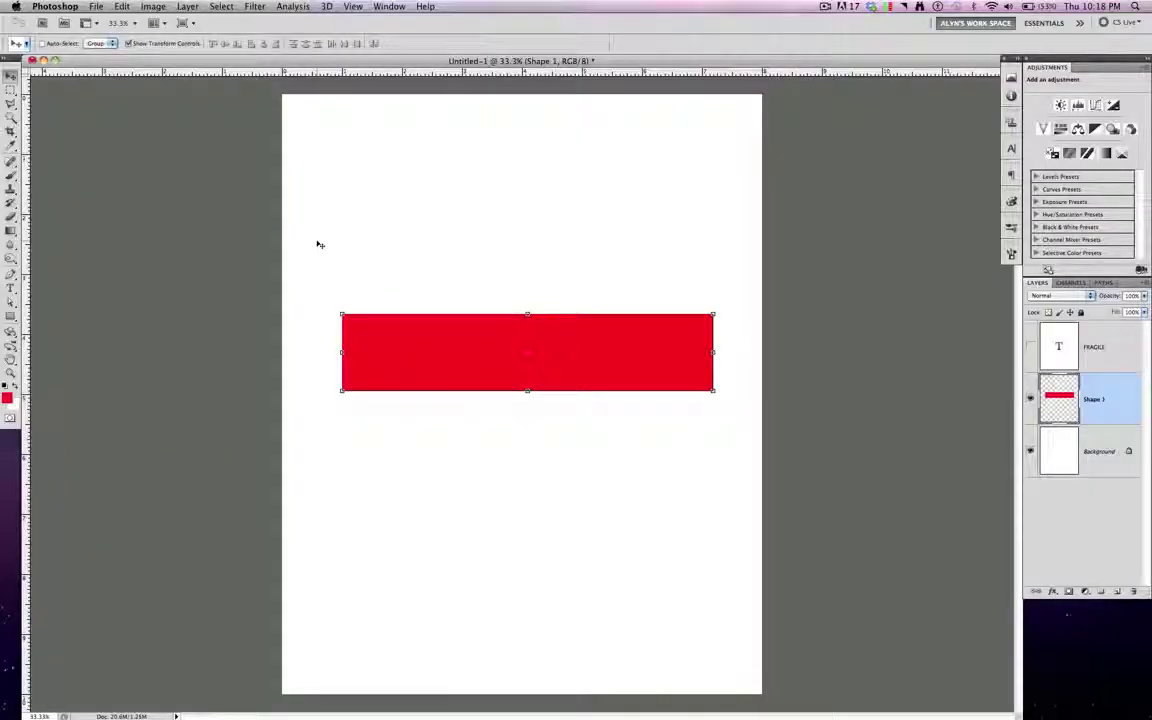
Load the red rectangle as a selection, contract it slightly, and delete the inside to leave a thin red frame
left_click(1060, 400, "super")
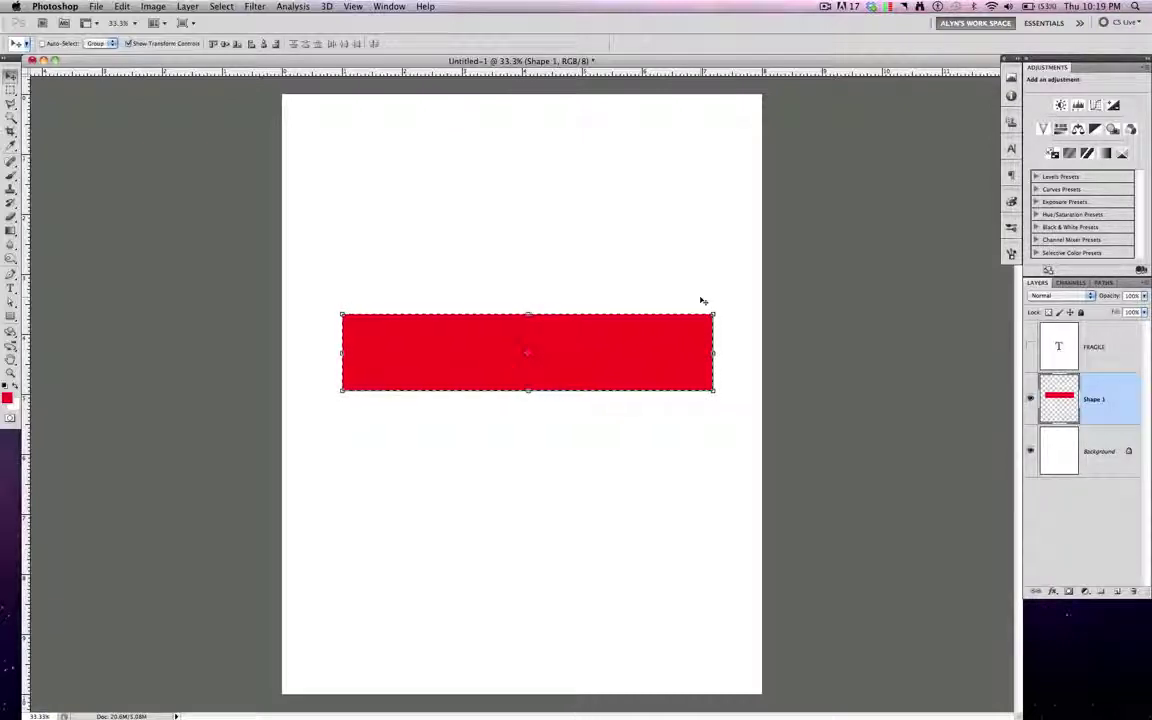
left_click(223, 7)
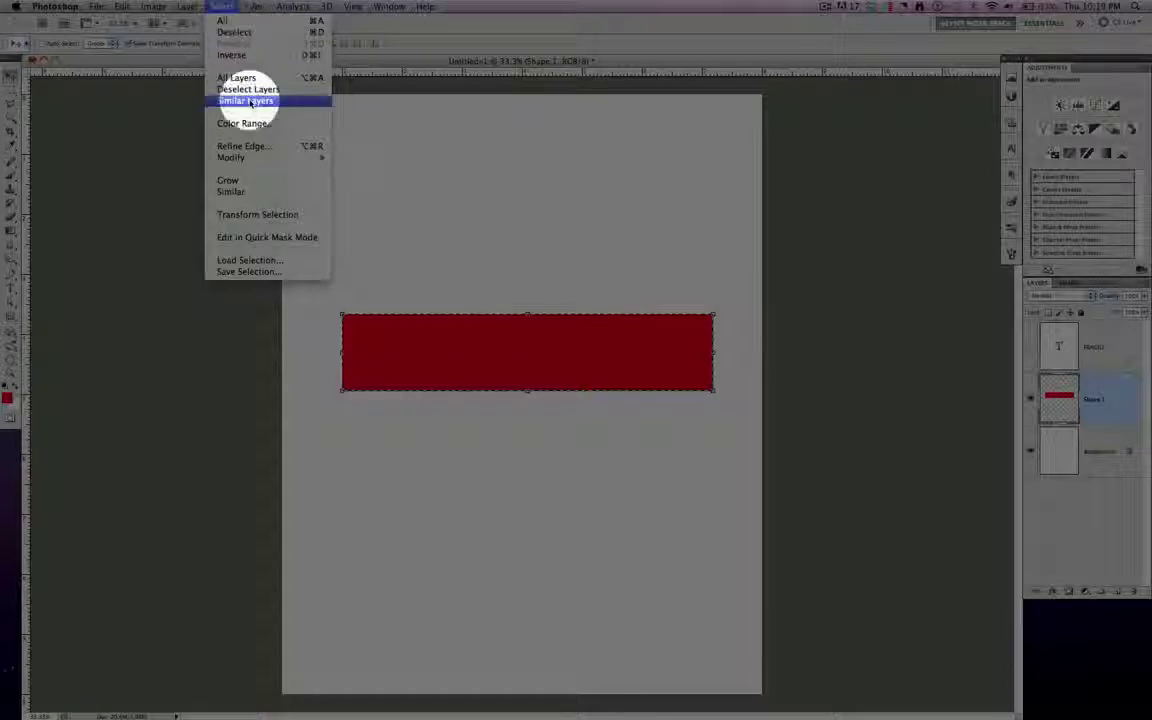
mouse_move(268, 157)
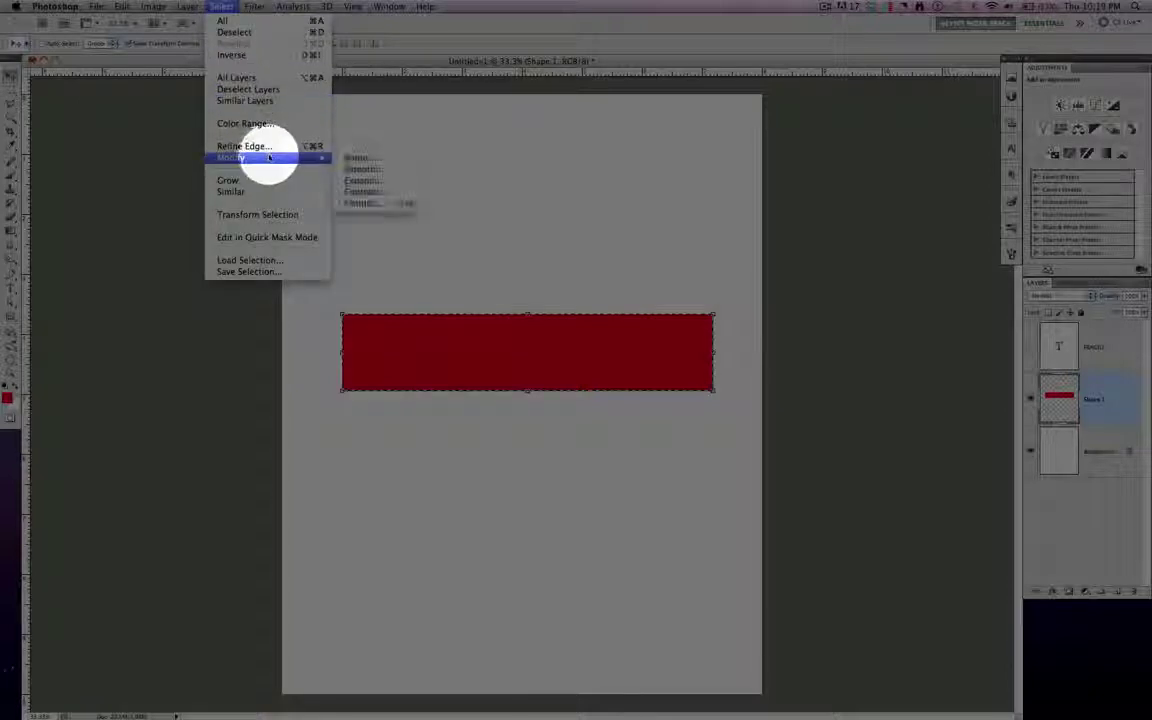
left_click(388, 192)
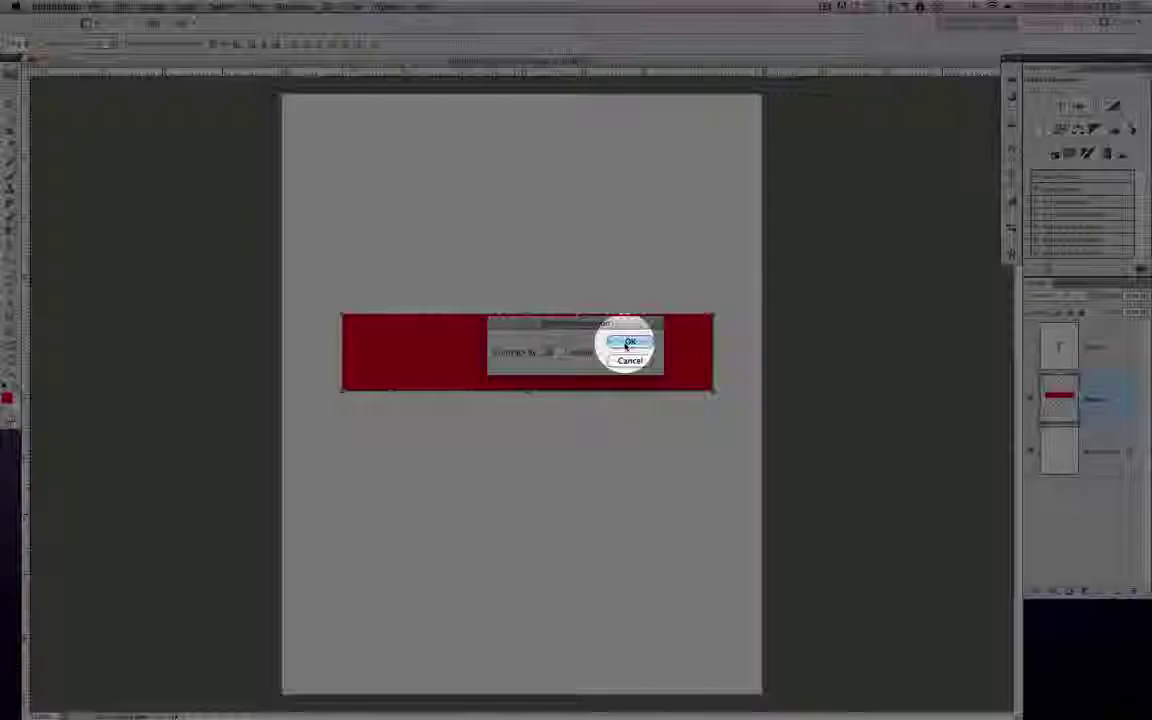
left_click(627, 343)
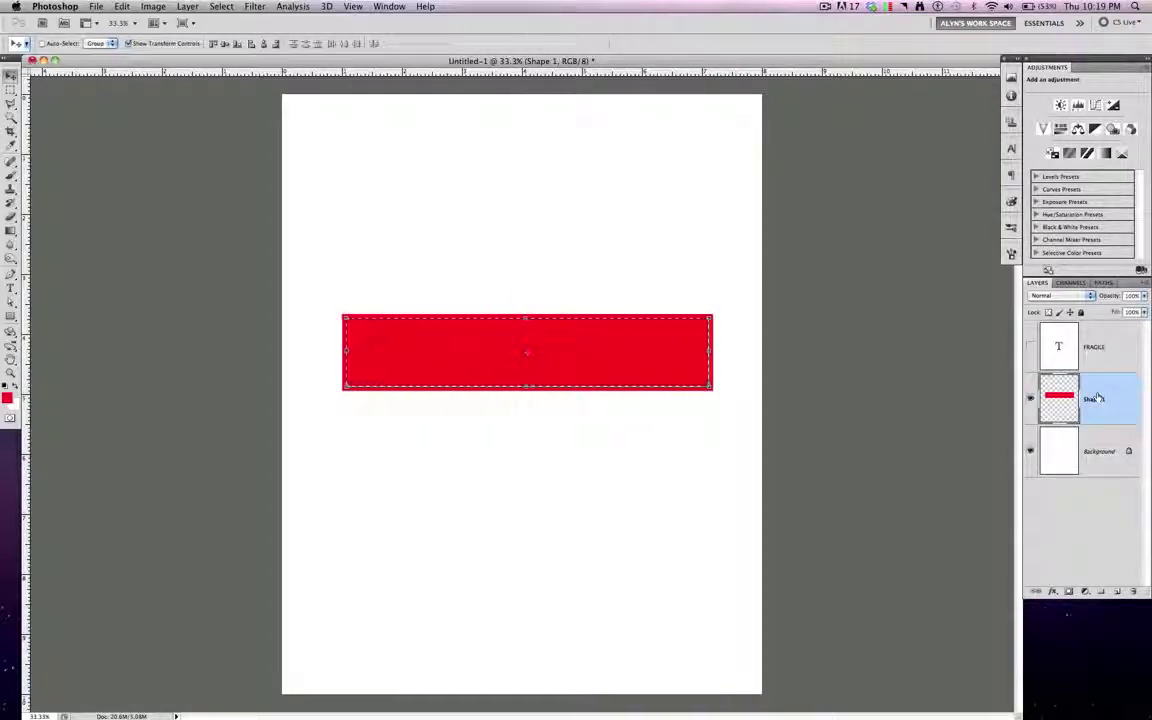
key("Delete")
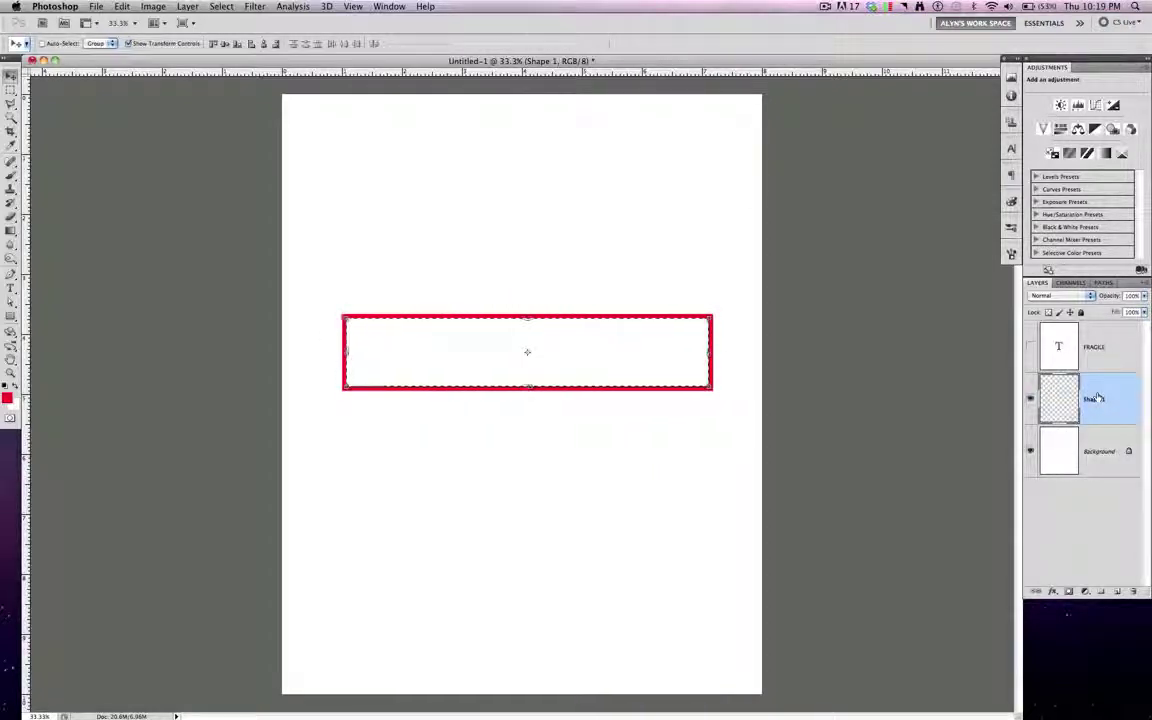
key("ctrl+d")
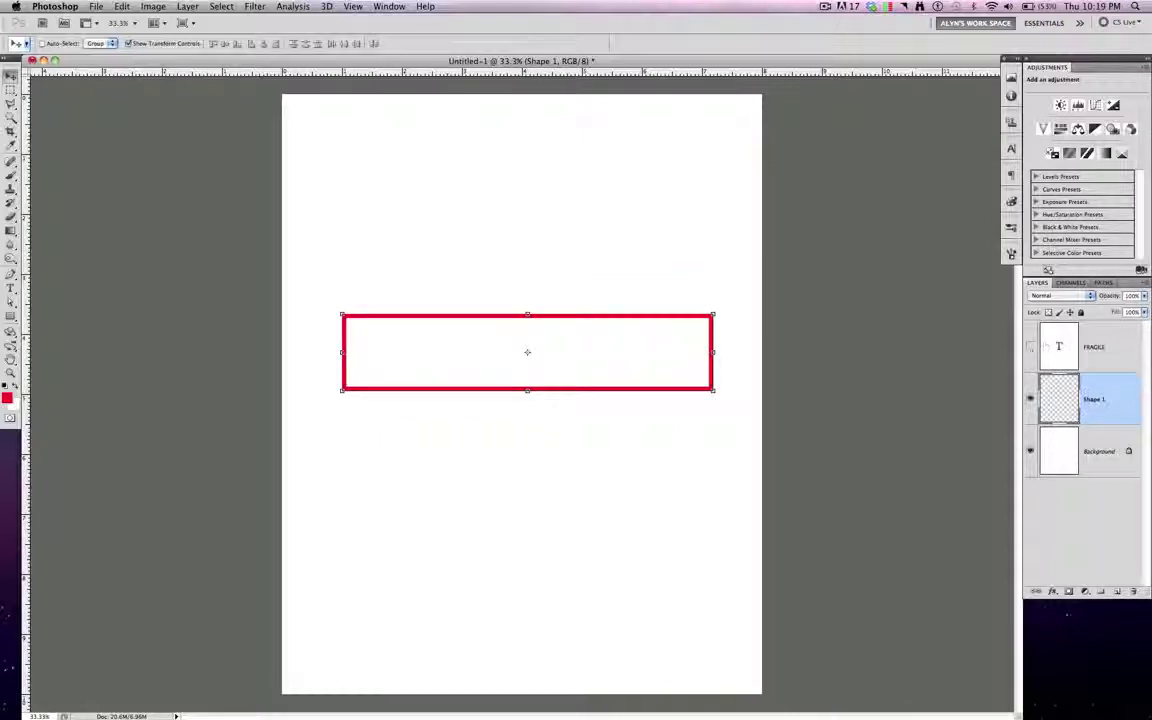
Show the FRAGILE text layer again and merge it with the red frame layer into one layer
left_click(1030, 347)
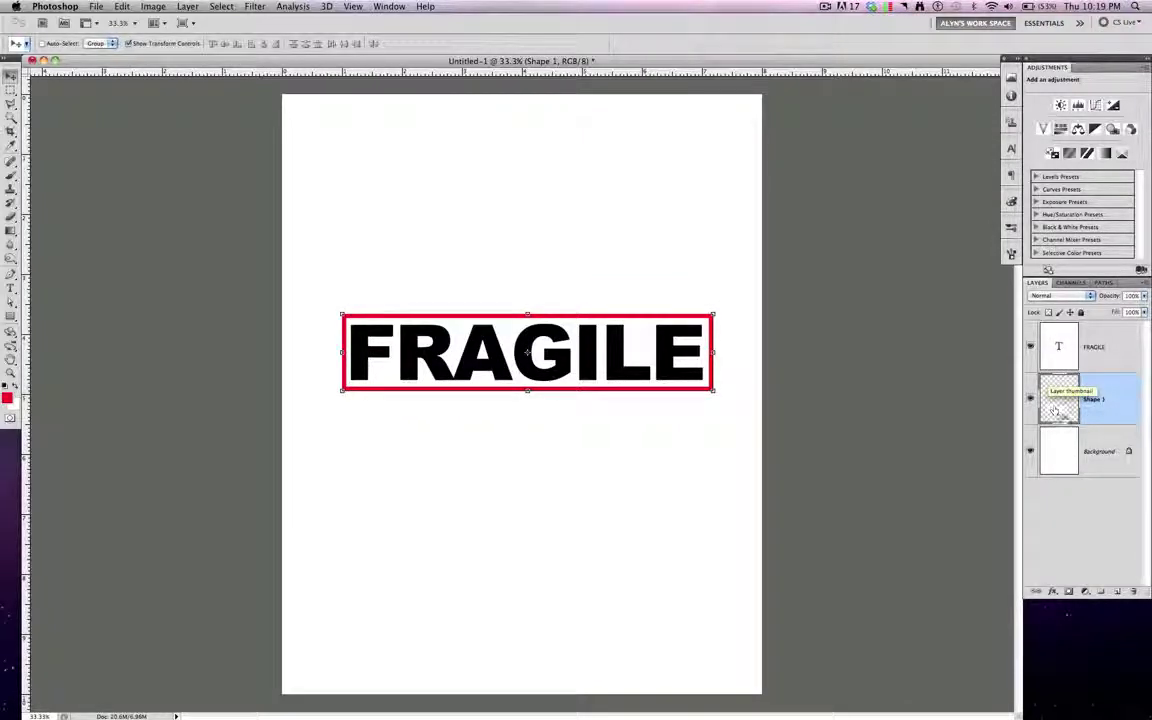
left_click(1079, 350, "shift")
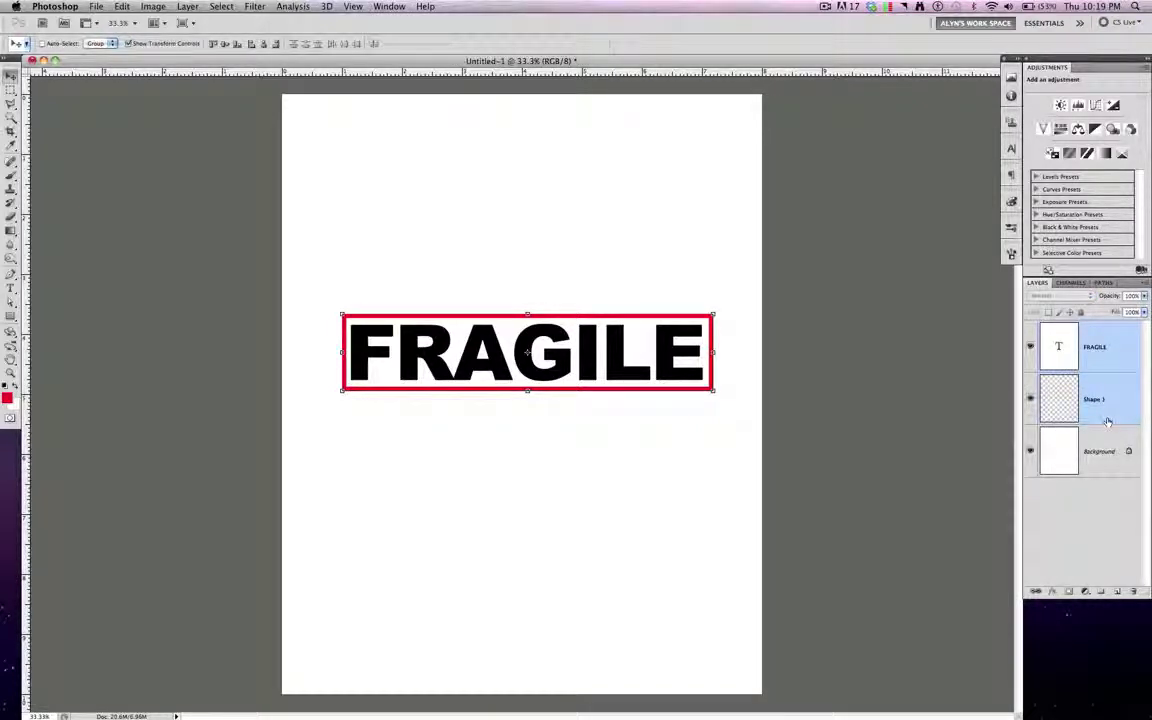
key("super+e")
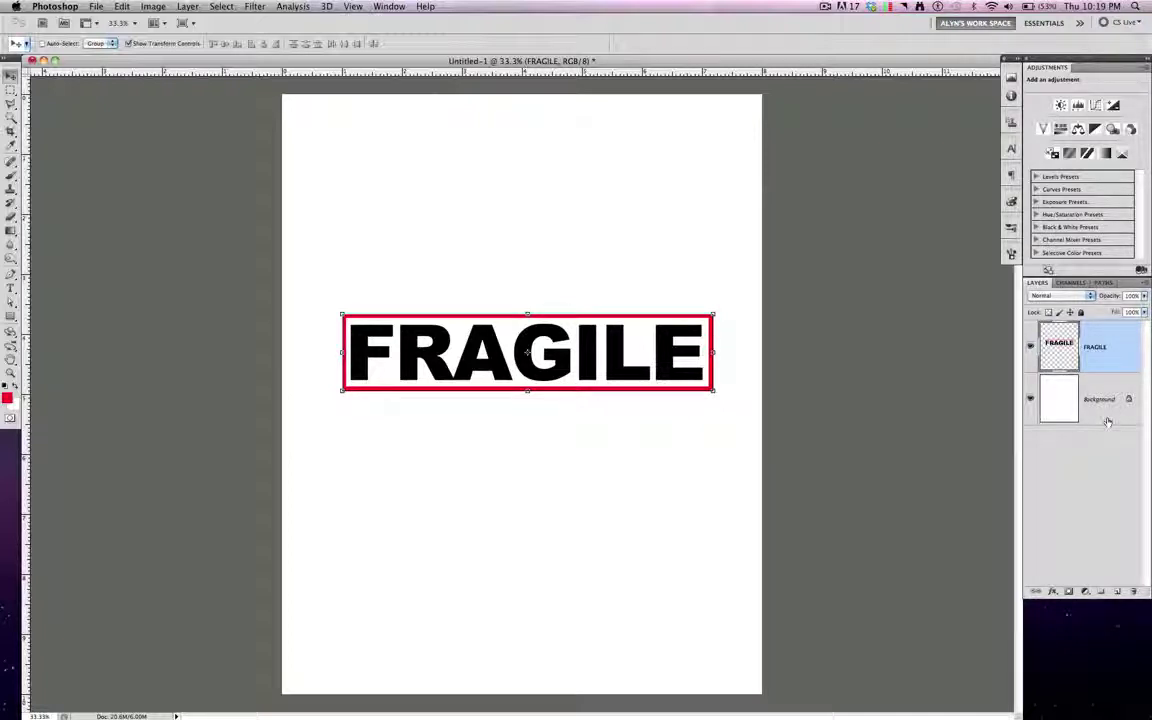
Load the merged FRAGILE layer as a selection, hide that layer, and add a new empty layer above it
left_click(1059, 356, "super")
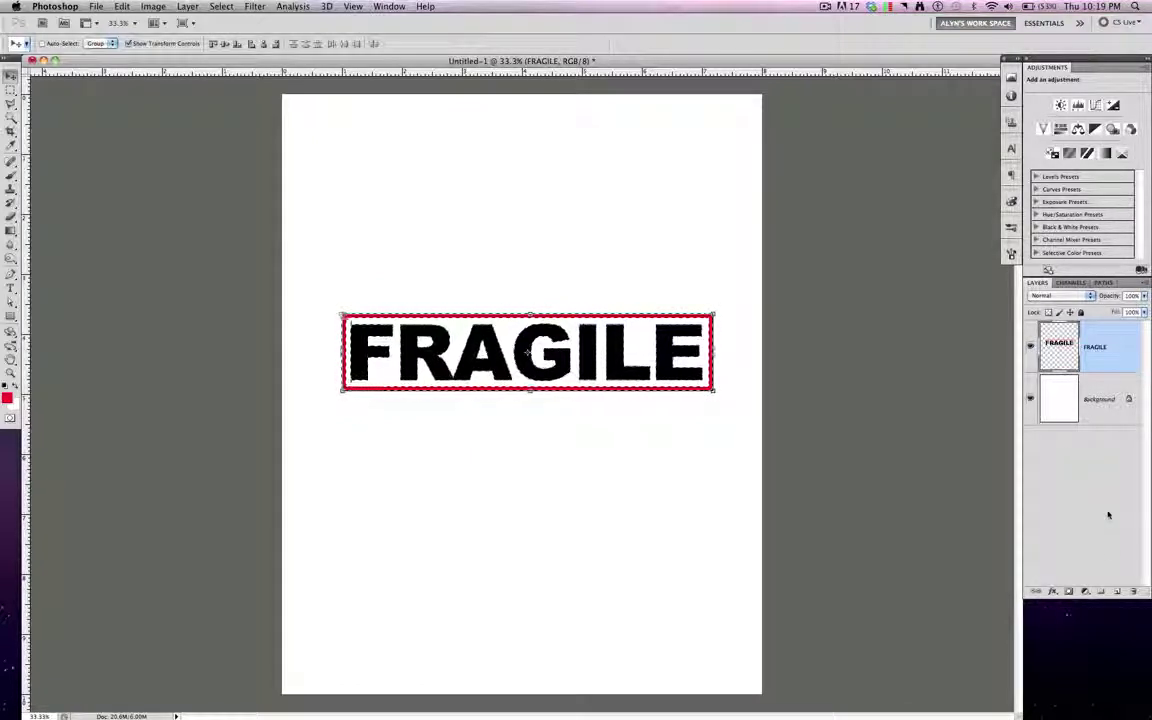
left_click(1030, 347)
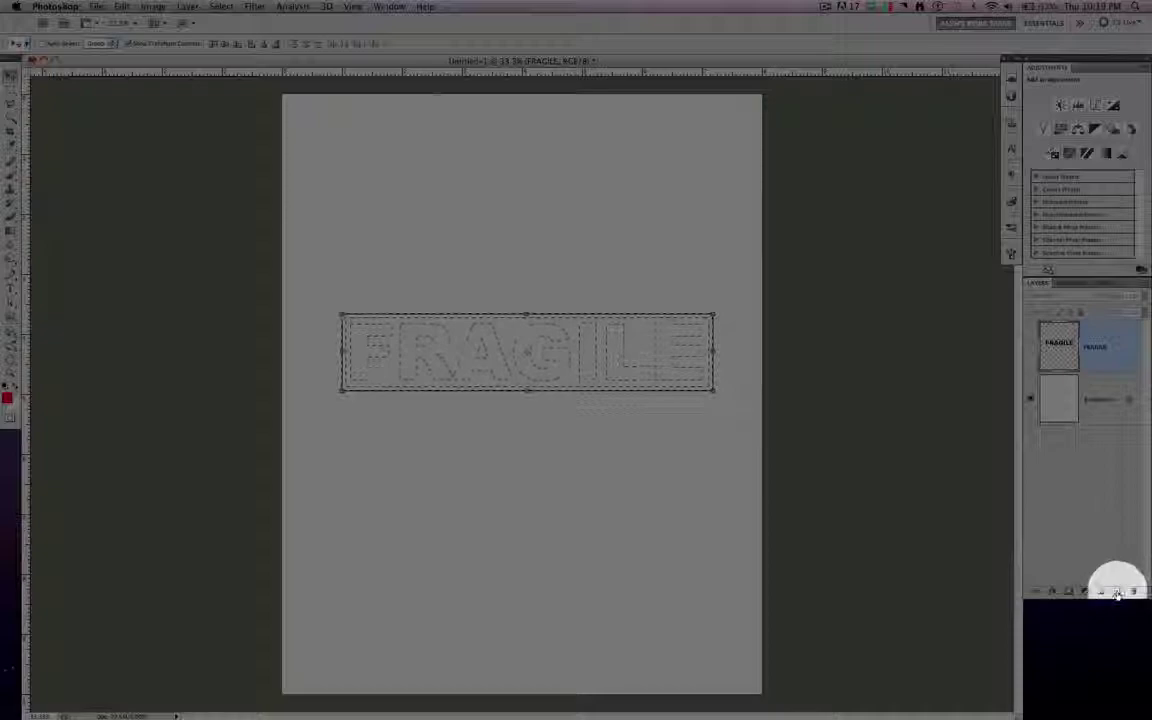
left_click(1117, 591)
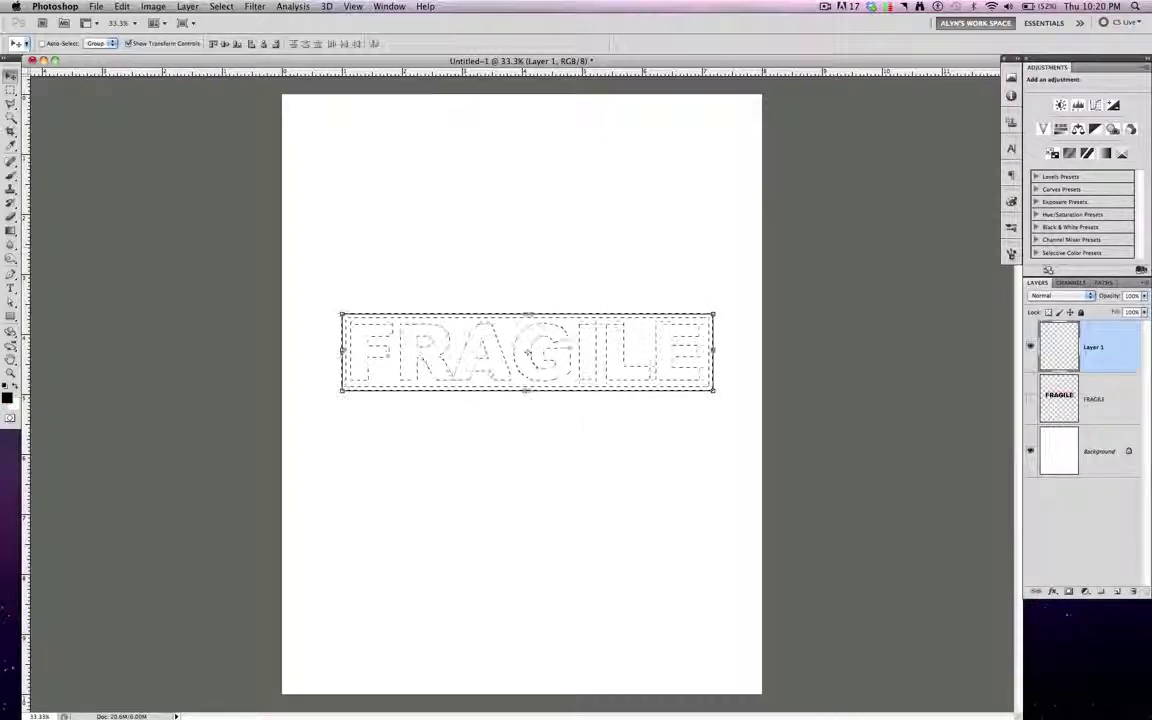
Take up the Brush tool with the speckled tip and review its tip shape, Shape Dynamics and Scattering settings
left_click(1011, 254)
left_click(1011, 229)
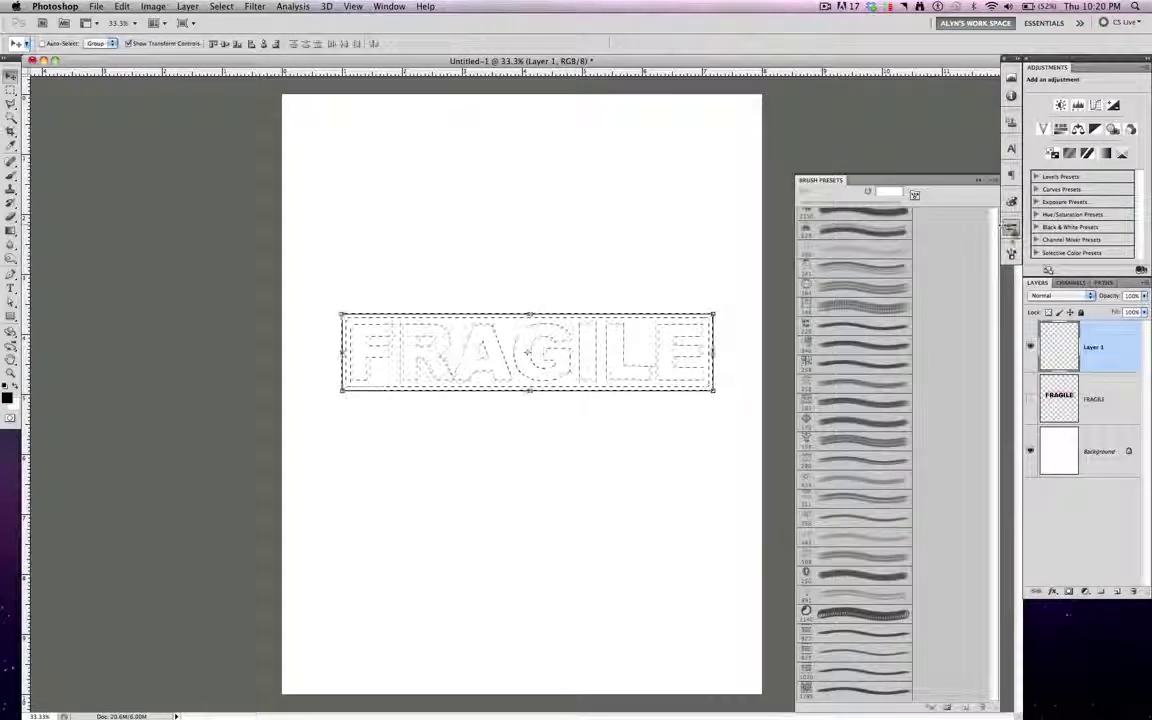
left_click(1011, 254)
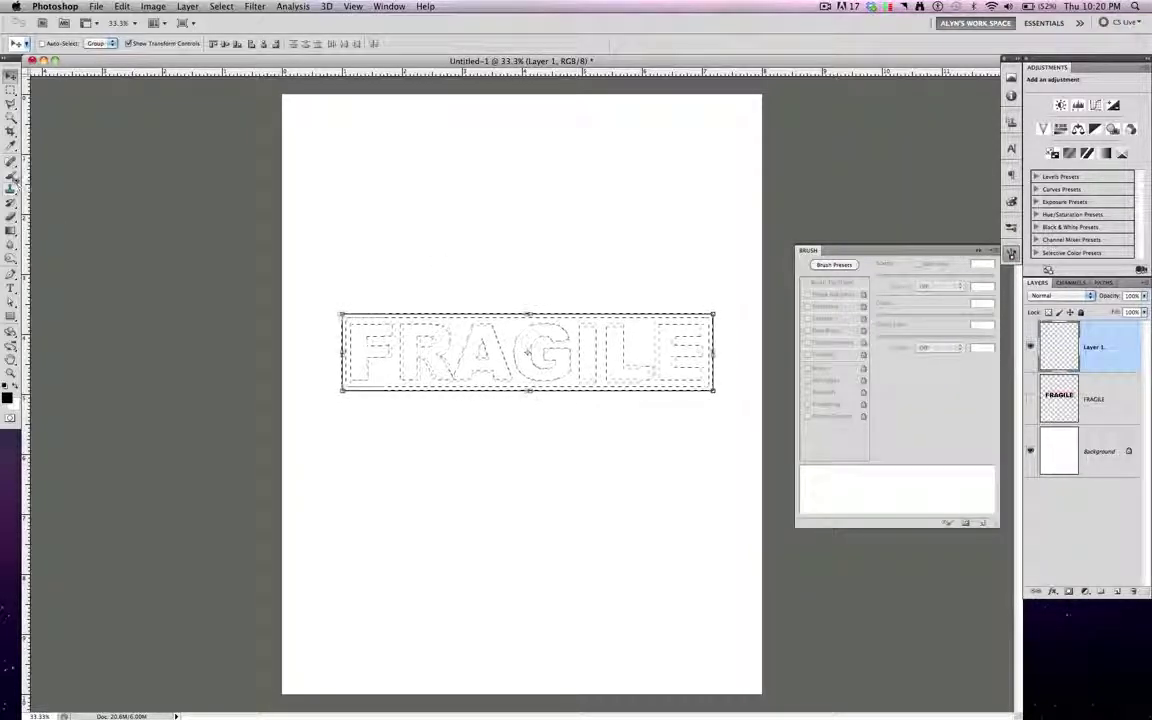
left_click(11, 174)
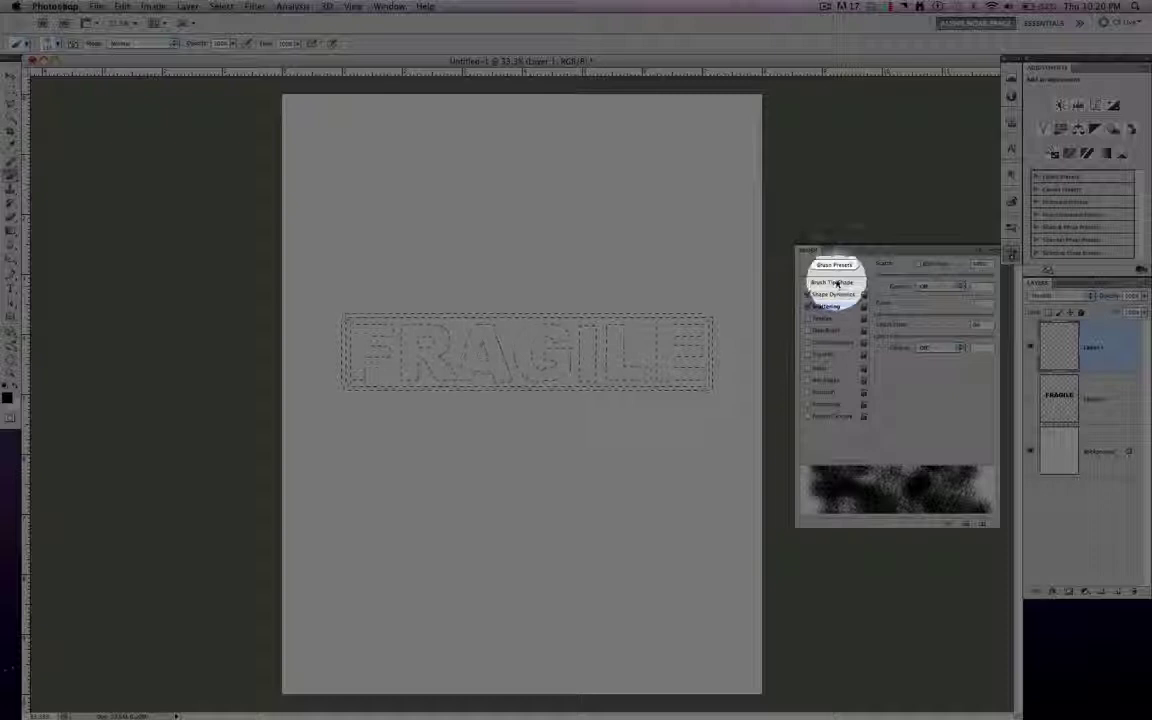
left_click(831, 282)
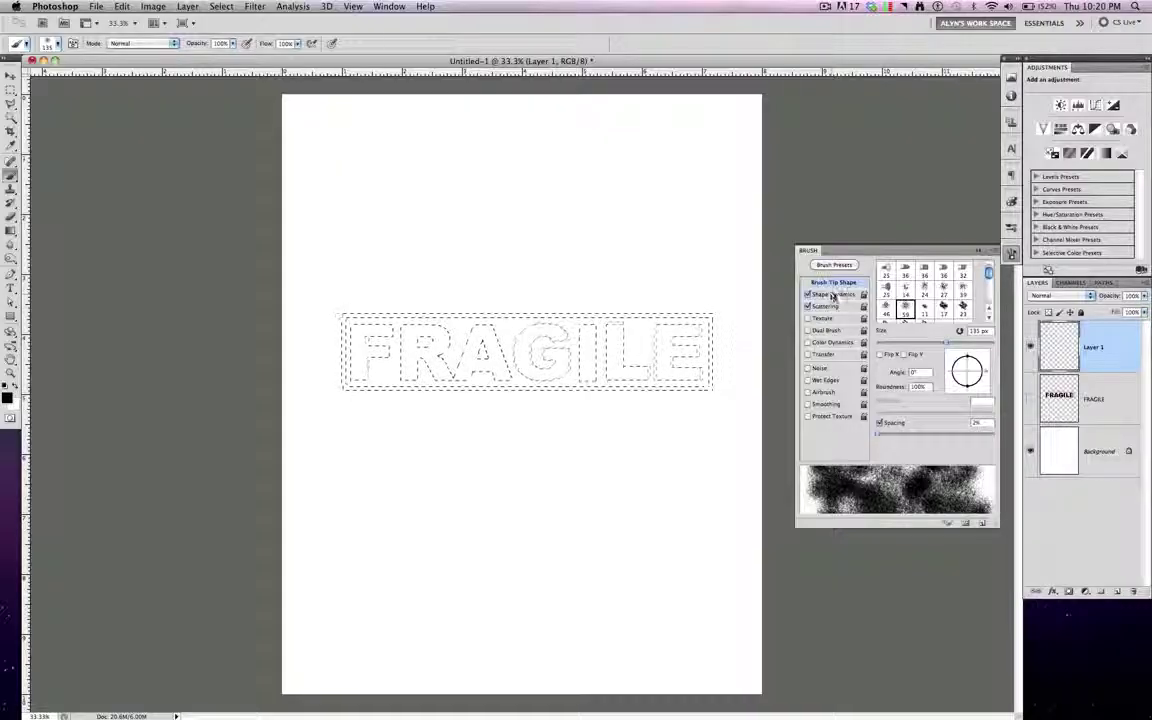
left_click(832, 295)
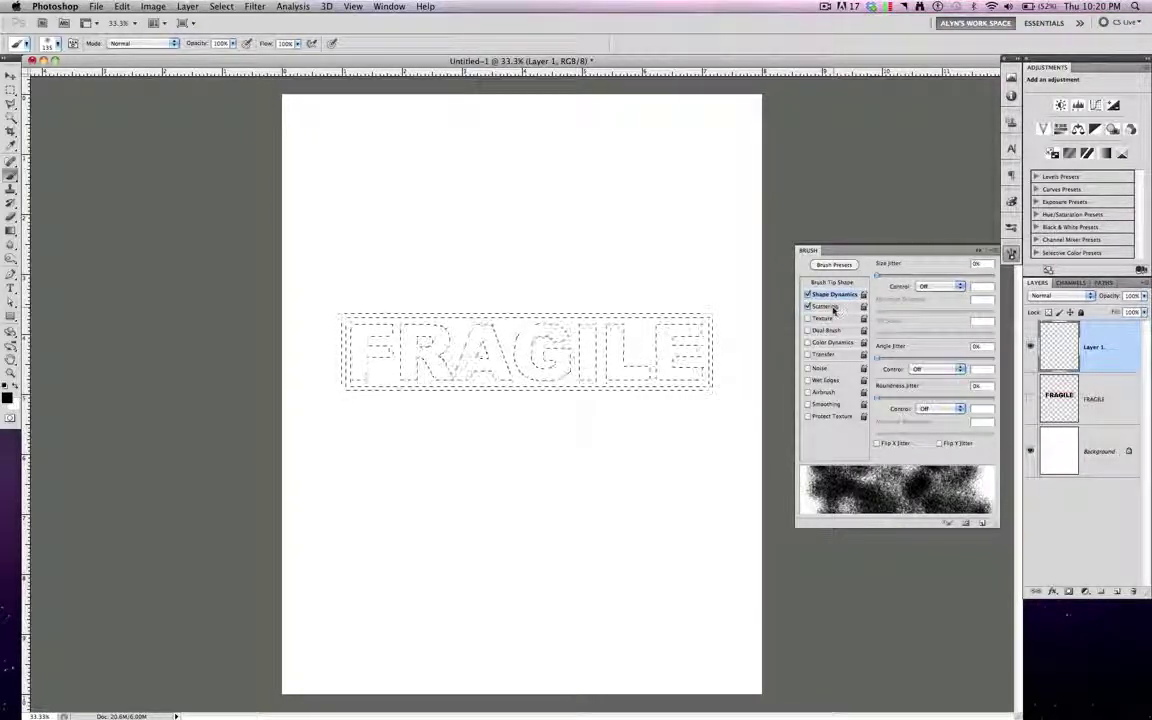
left_click(830, 307)
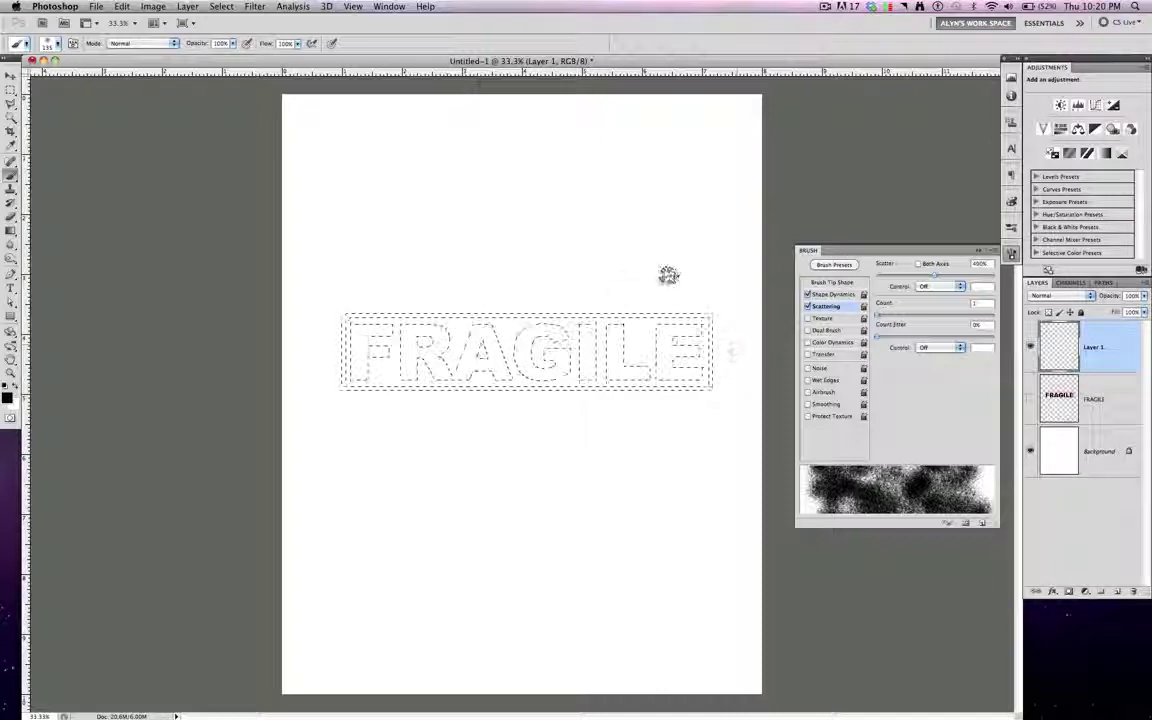
Paint scattered black texture inside the selection, working around the frame and the outer edges of the letters
left_click_drag(706, 287, 703, 294)
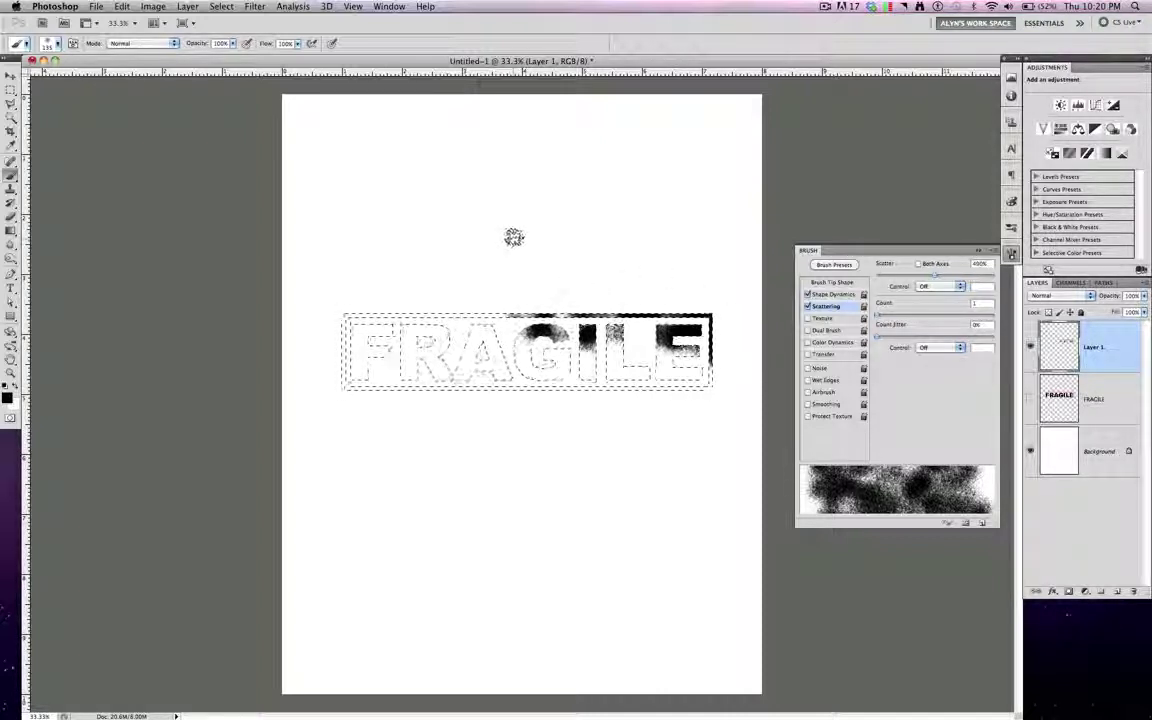
mouse_move(443, 254)
left_mouse_down()
mouse_move(385, 255)
mouse_move(469, 248)
mouse_move(501, 263)
mouse_move(420, 239)
mouse_move(314, 288)
mouse_move(285, 348)
mouse_move(316, 415)
left_mouse_up()
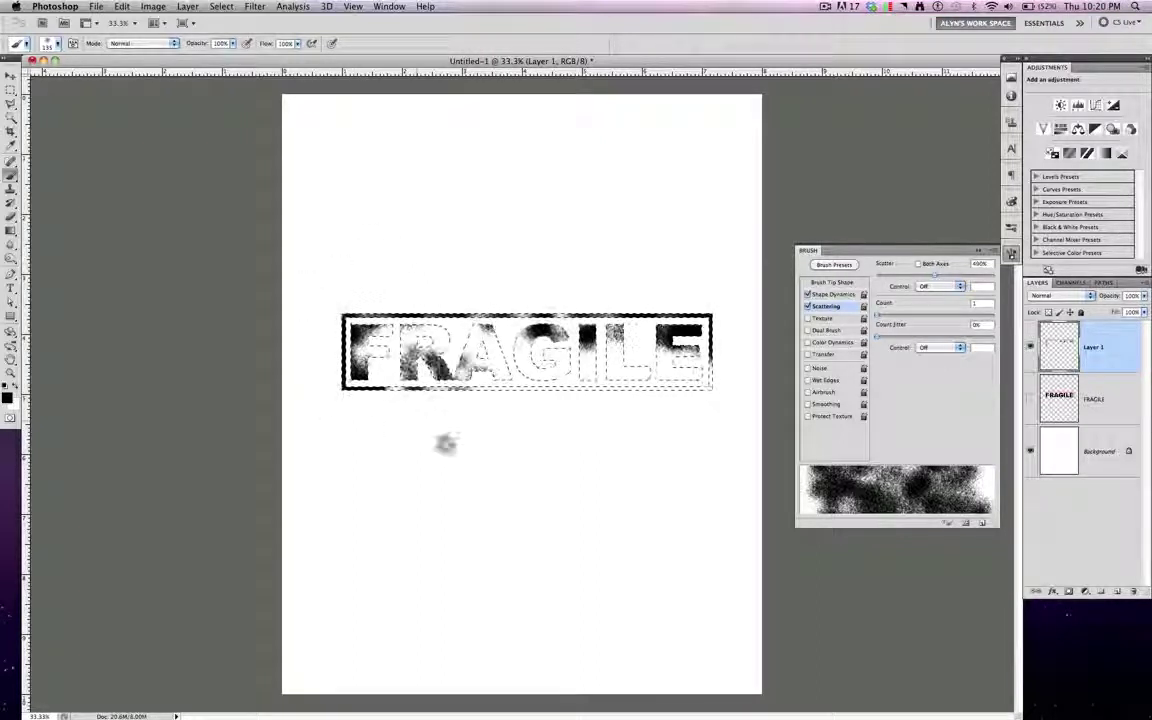
mouse_move(446, 443)
left_mouse_down()
mouse_move(525, 432)
mouse_move(661, 449)
mouse_move(717, 428)
left_mouse_up()
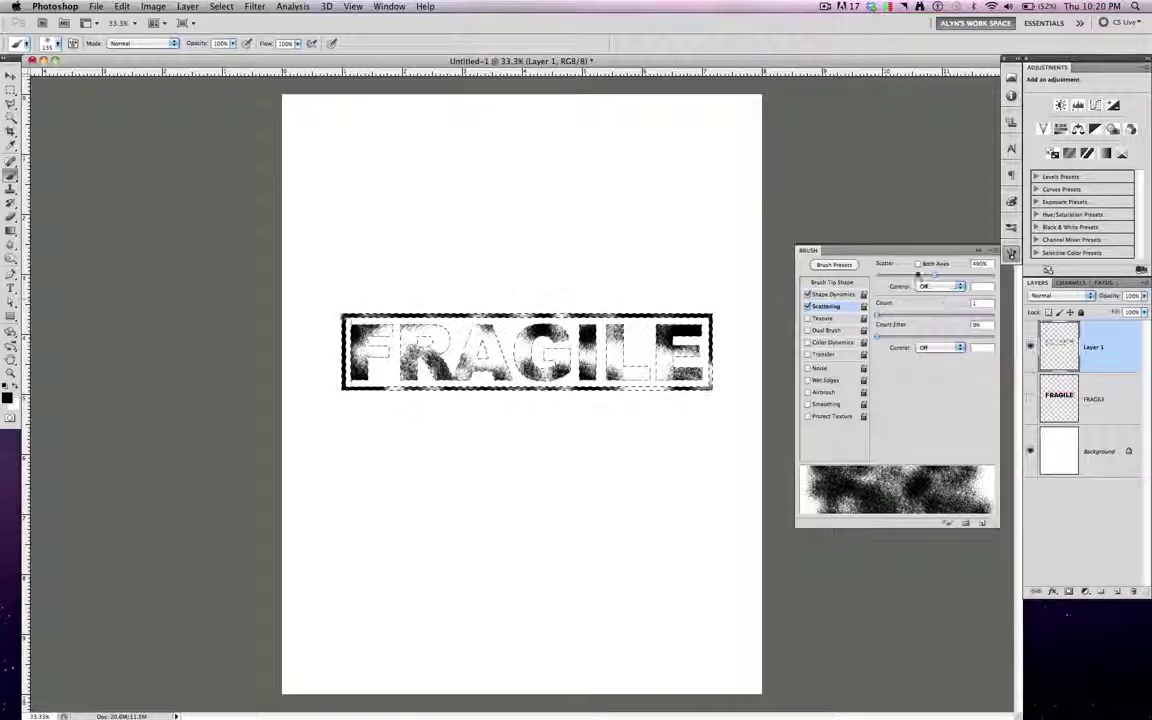
Reduce the brush size to 86 px and paint more black texture through the FRAGILE letters, leaving patchy worn spots
left_click(830, 283)
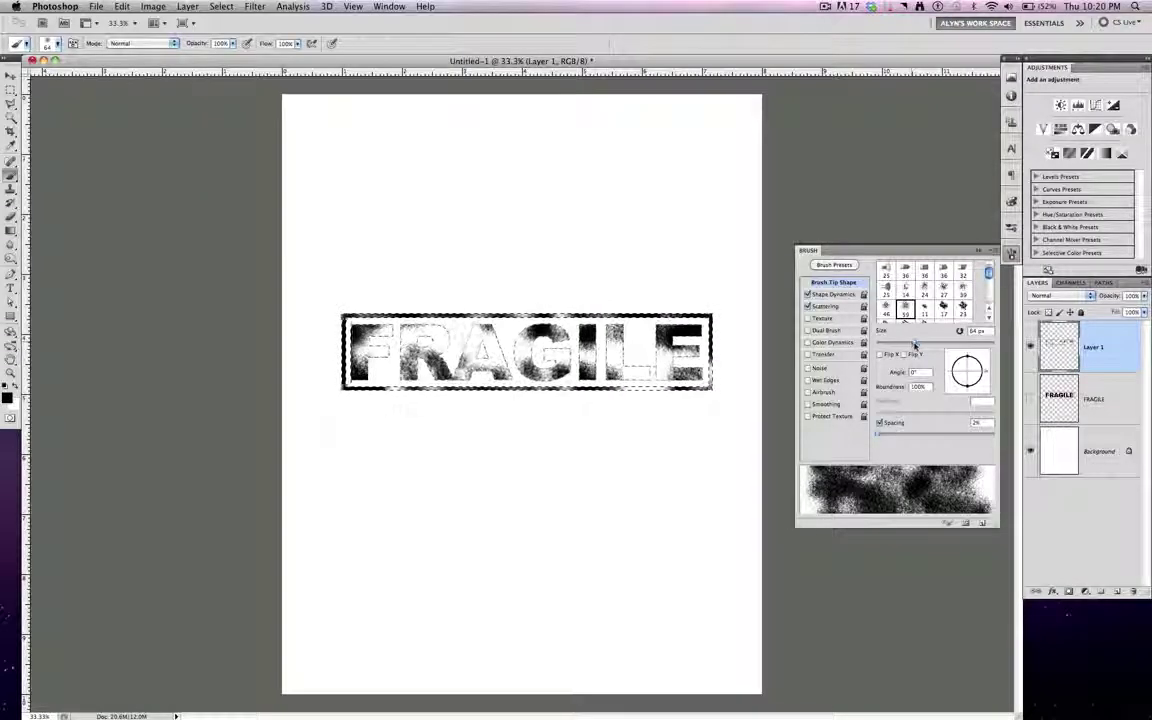
mouse_move(633, 359)
left_mouse_down()
mouse_move(622, 362)
mouse_move(667, 356)
left_mouse_up()
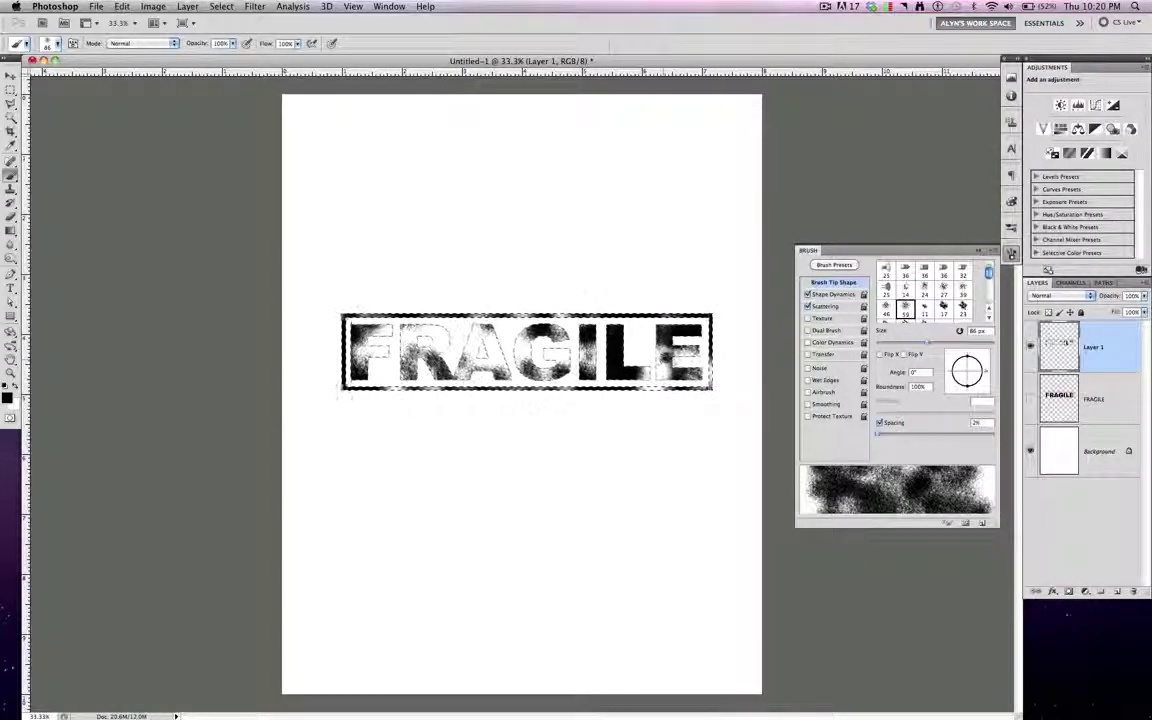
left_click_drag(546, 352, 410, 356)
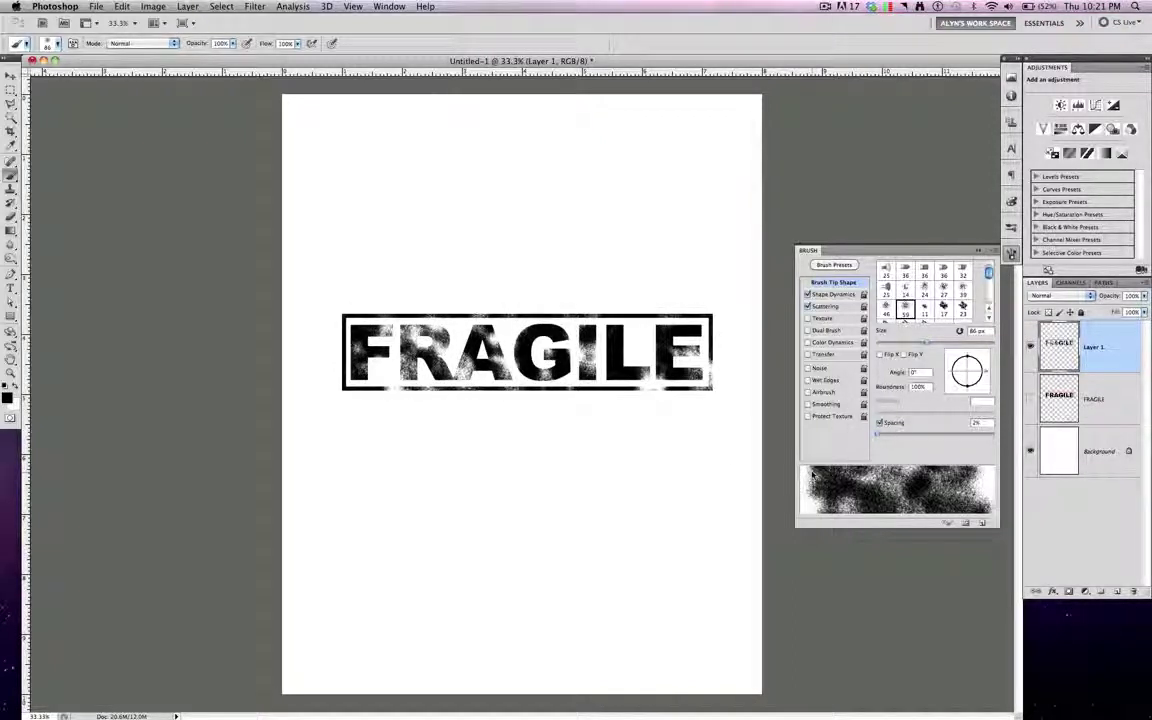
left_click(977, 251)
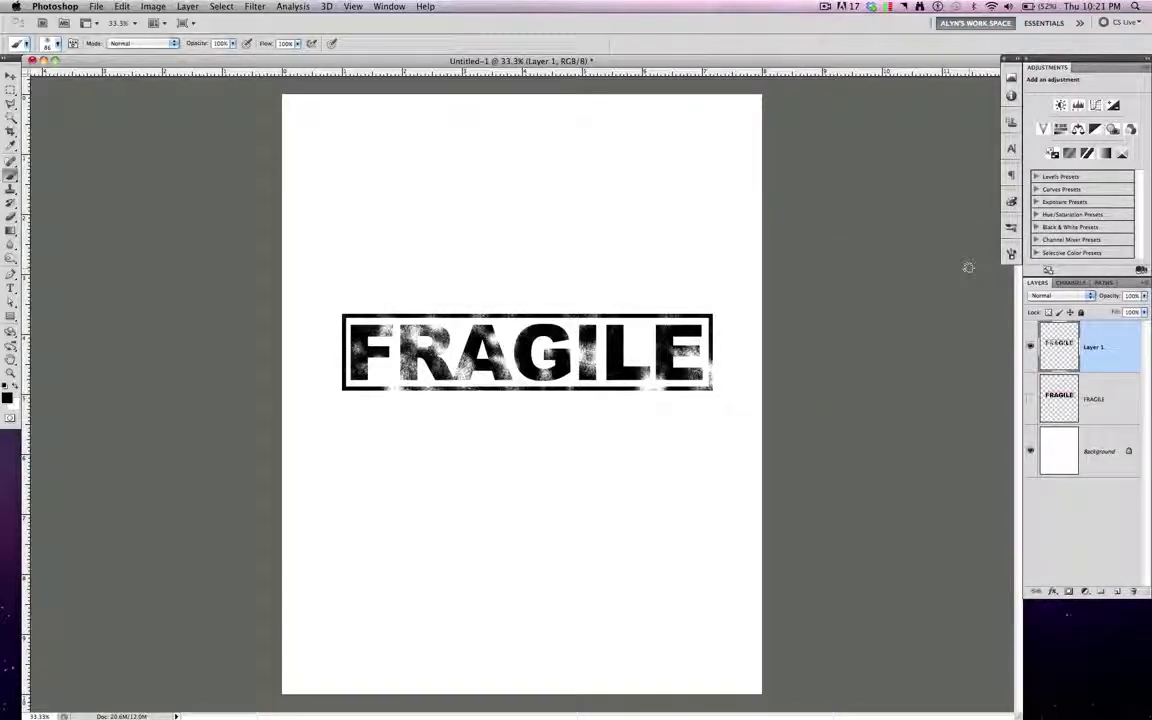
Crop the canvas to a rectangular selection drawn closely around the stamp's frame, and clear the selection
left_click(10, 89)
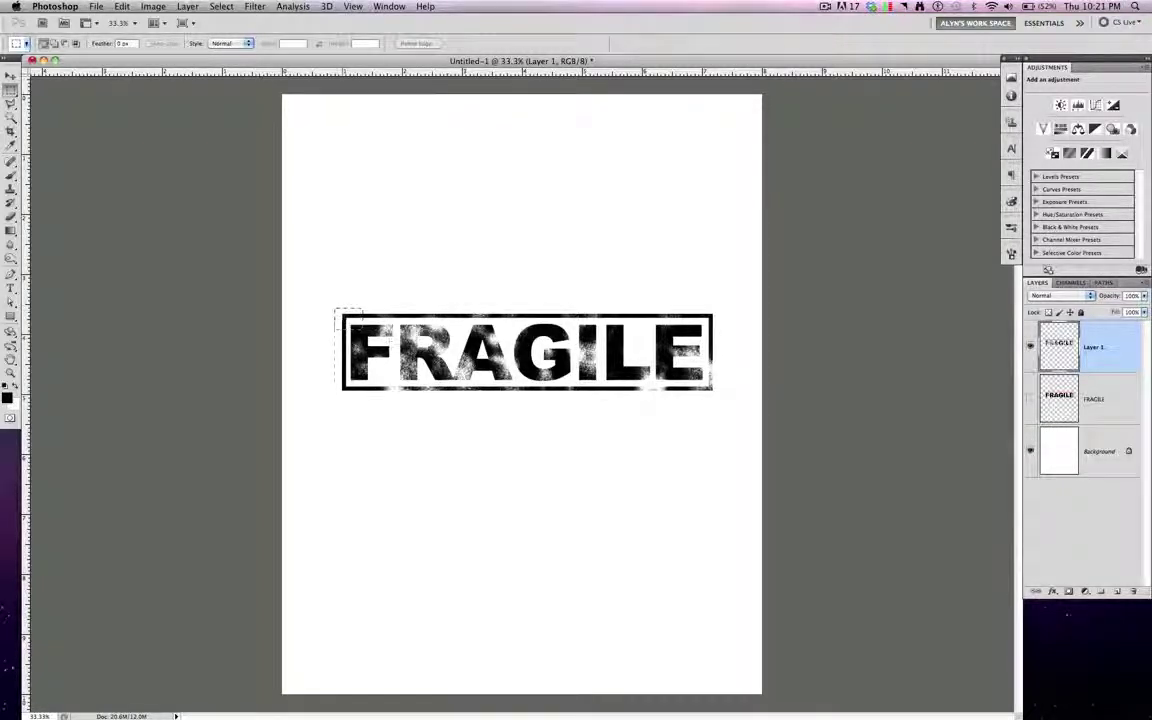
left_click_drag(345, 318, 628, 413)
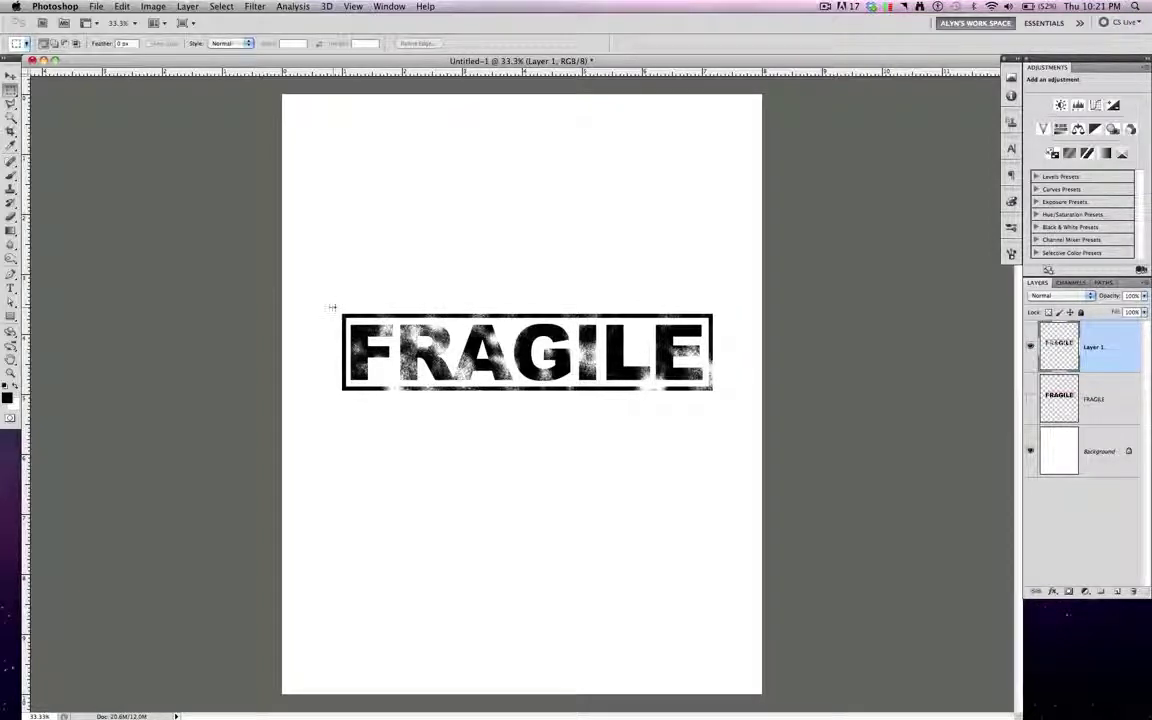
left_click_drag(336, 306, 716, 397)
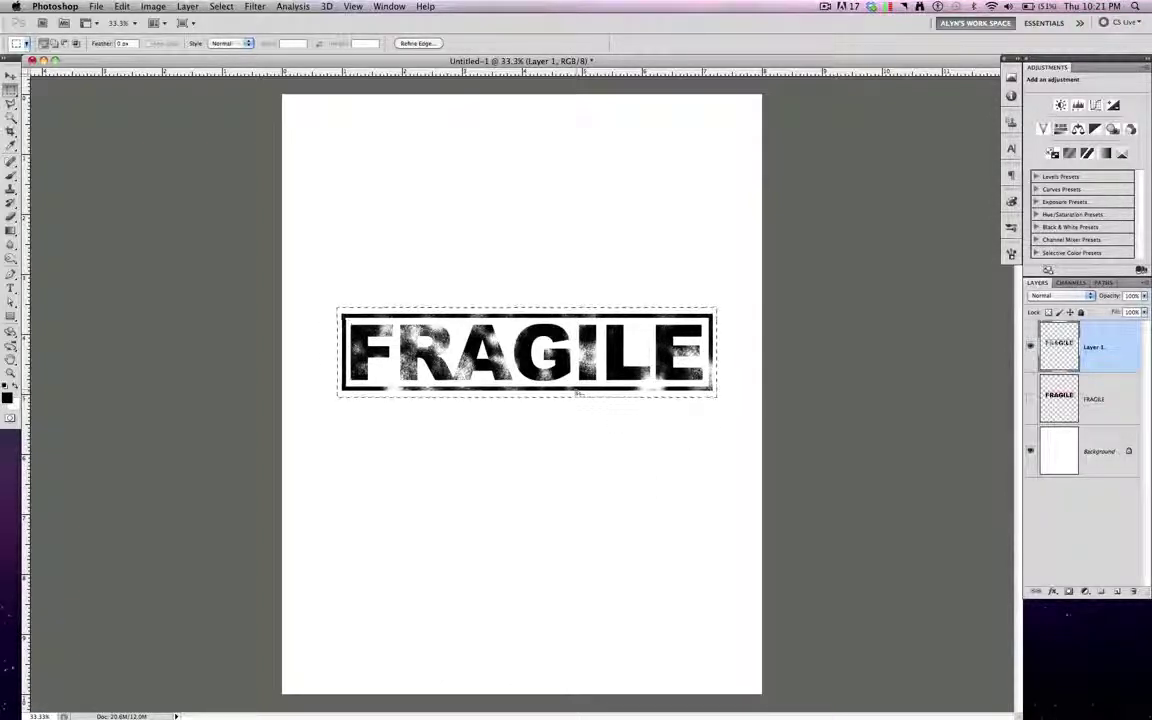
left_click(153, 6)
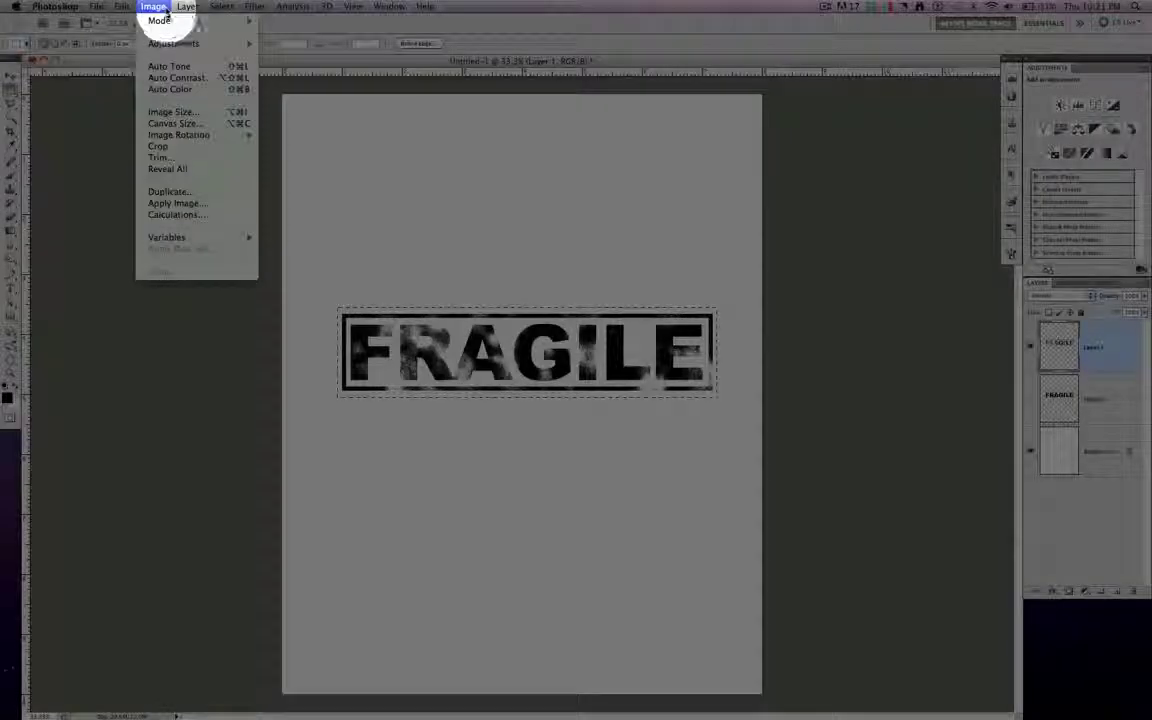
left_click(231, 149)
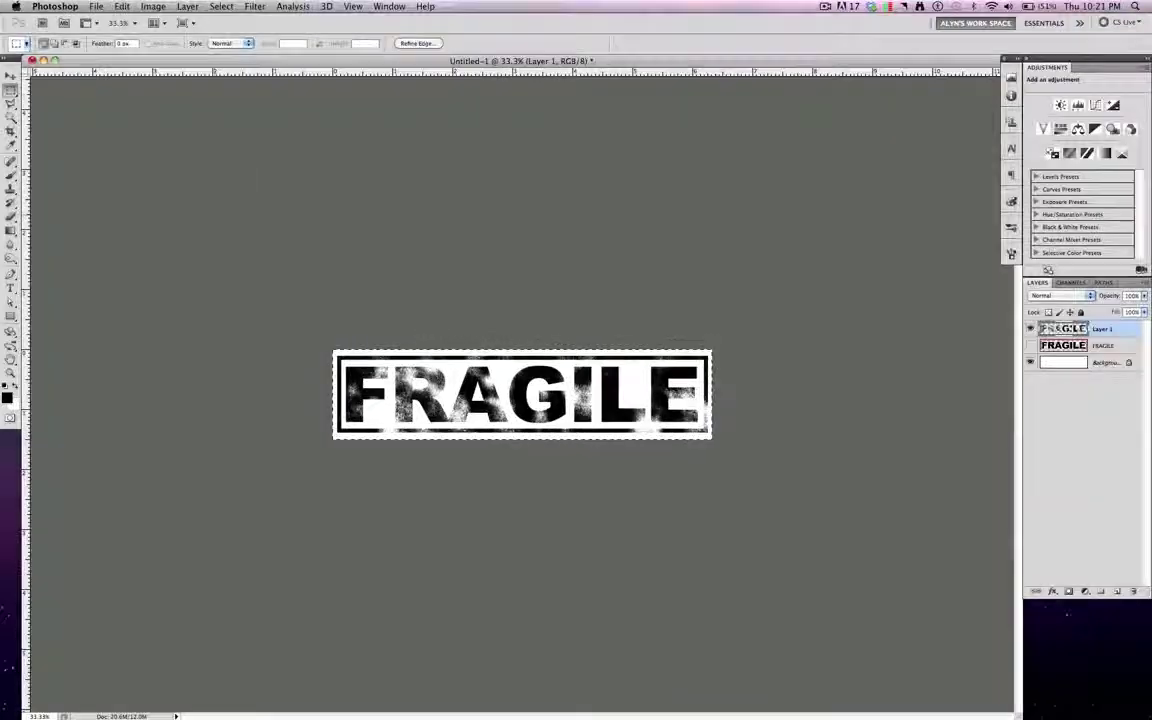
key("super+d")
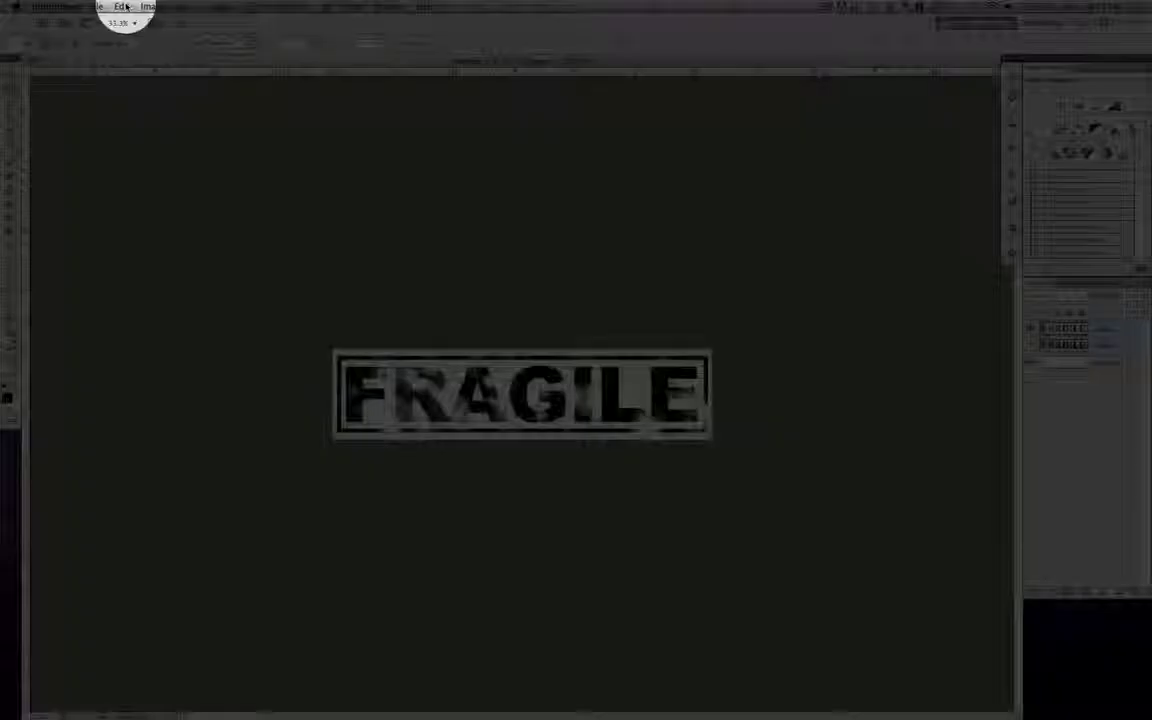
Define the distressed stamp as a brush preset named Fragile Brush
left_click(124, 6)
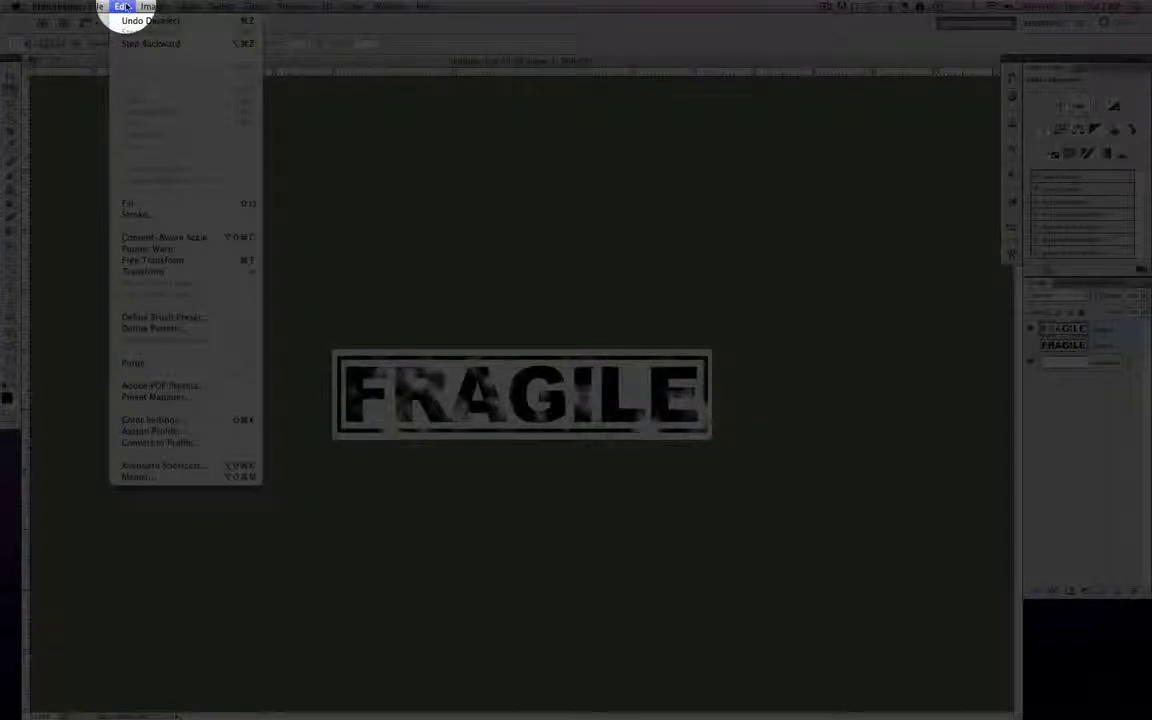
left_click(224, 318)
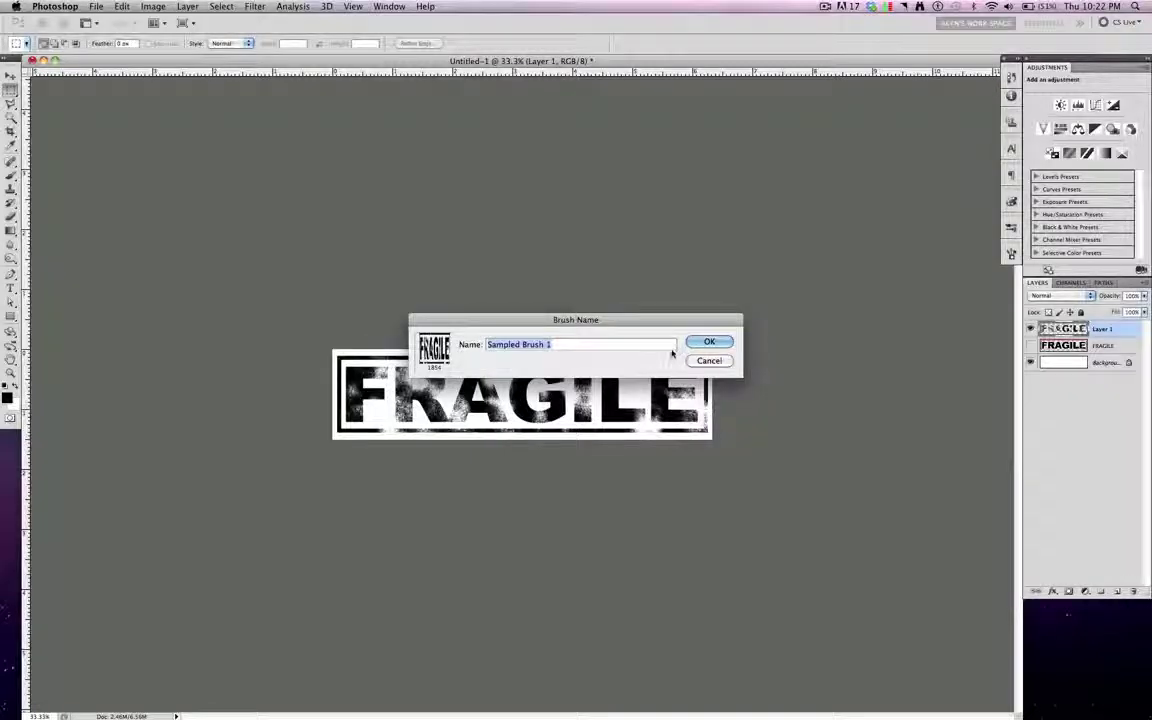
left_click_drag(669, 321, 664, 272)
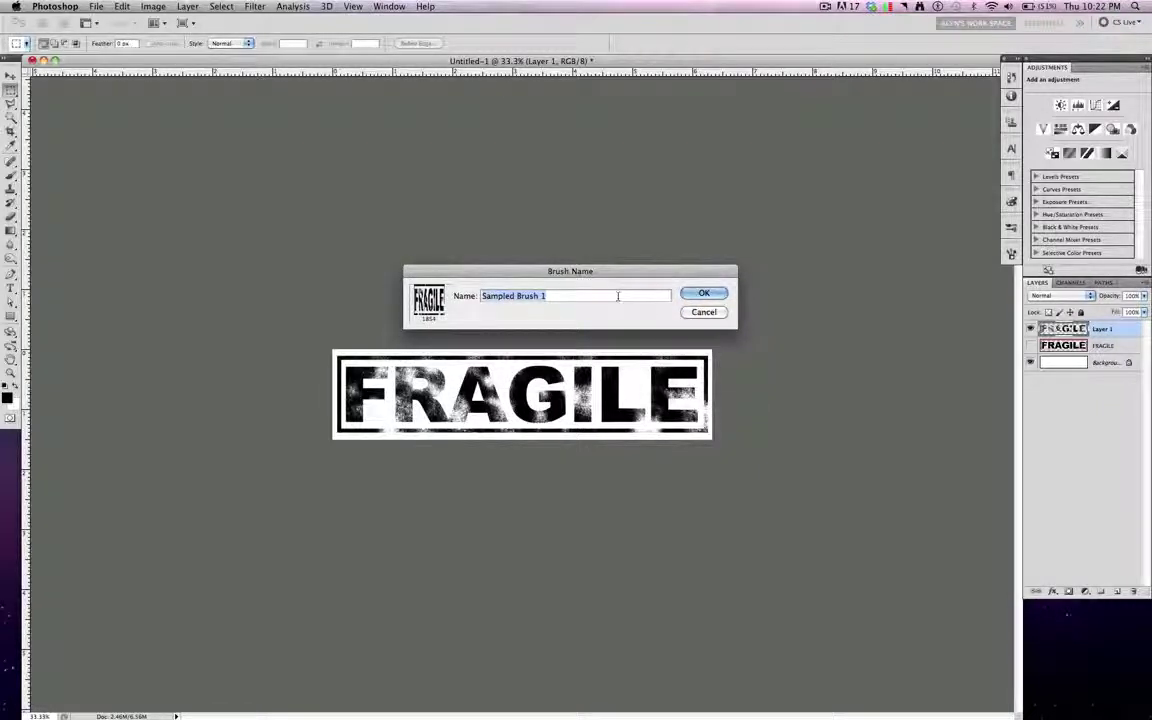
type("Fragi")
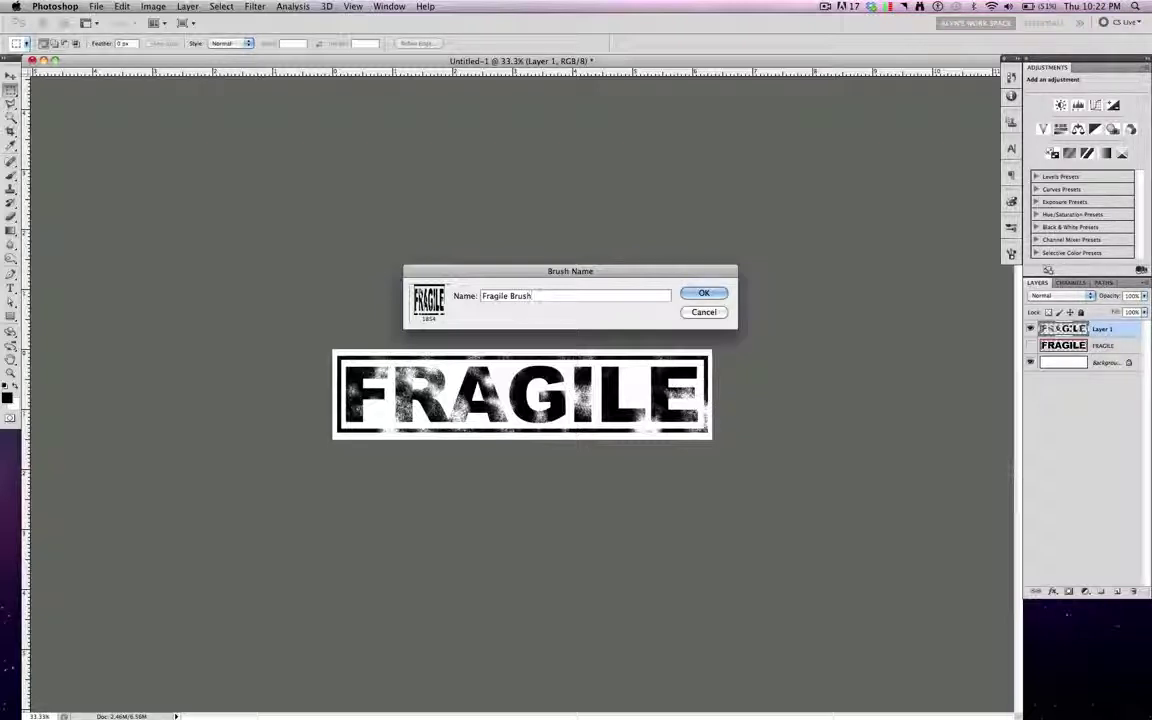
key("Return")
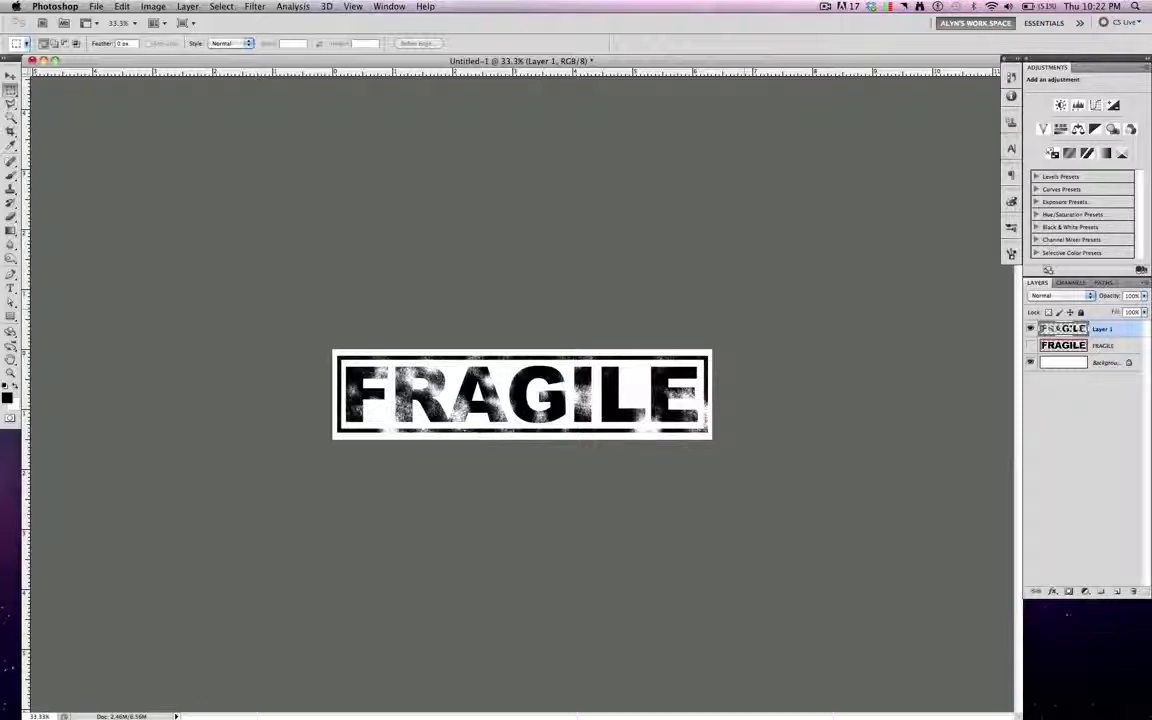
Choose the new 1854 px FRAGILE tip for the Brush tool and turn off Scattering and Shape Dynamics
left_click(1011, 258)
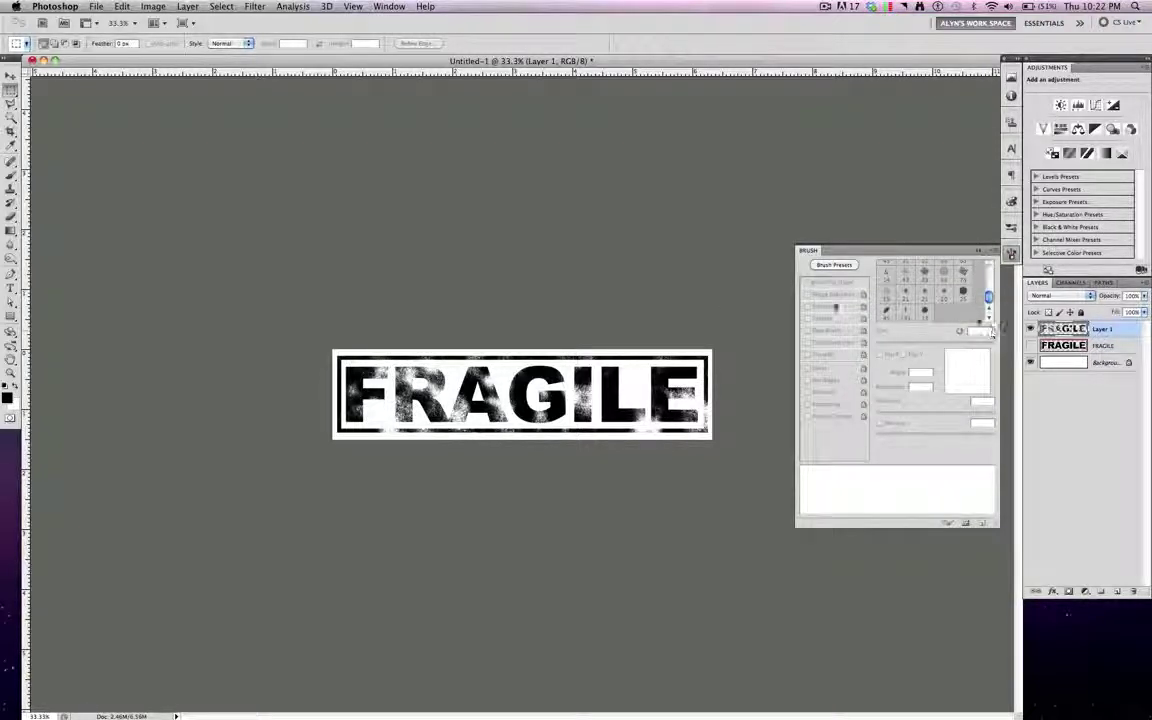
left_click(11, 175)
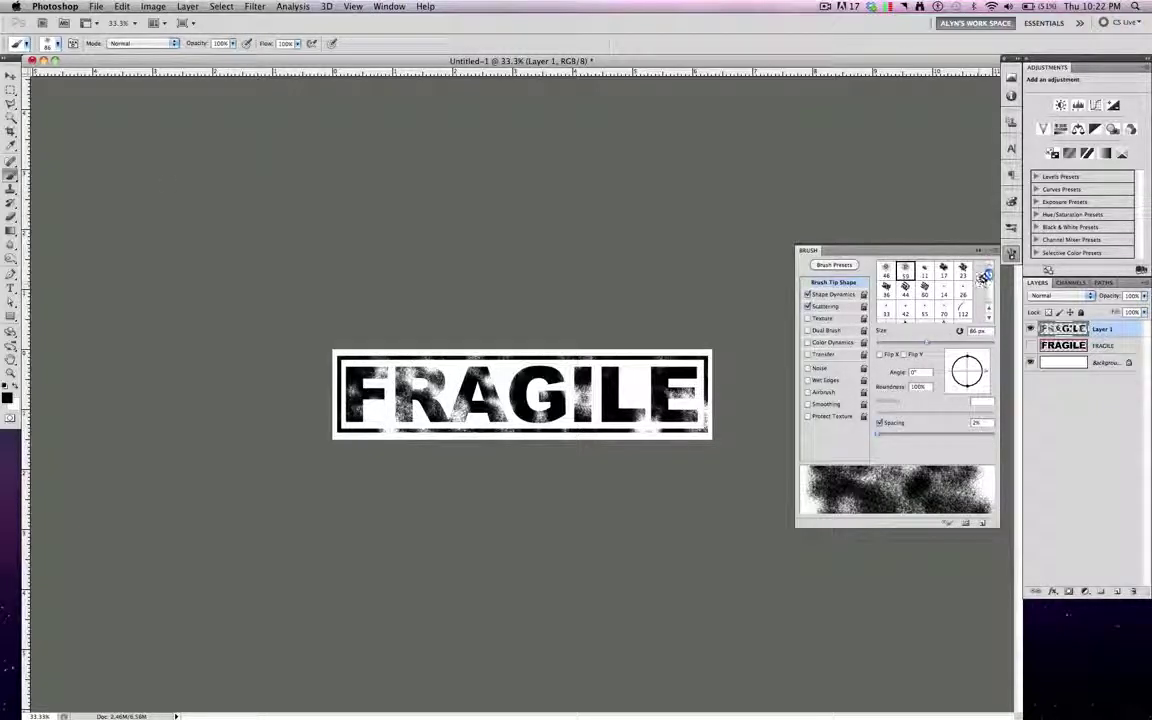
left_click_drag(987, 278, 987, 301)
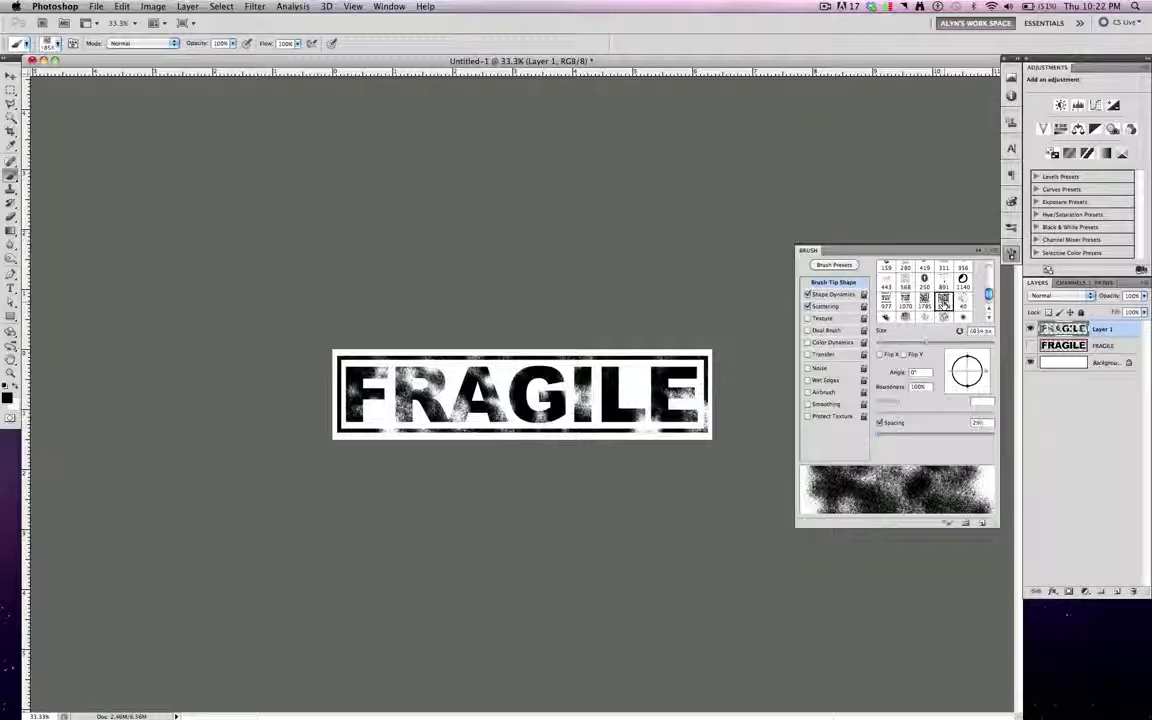
left_click(943, 299)
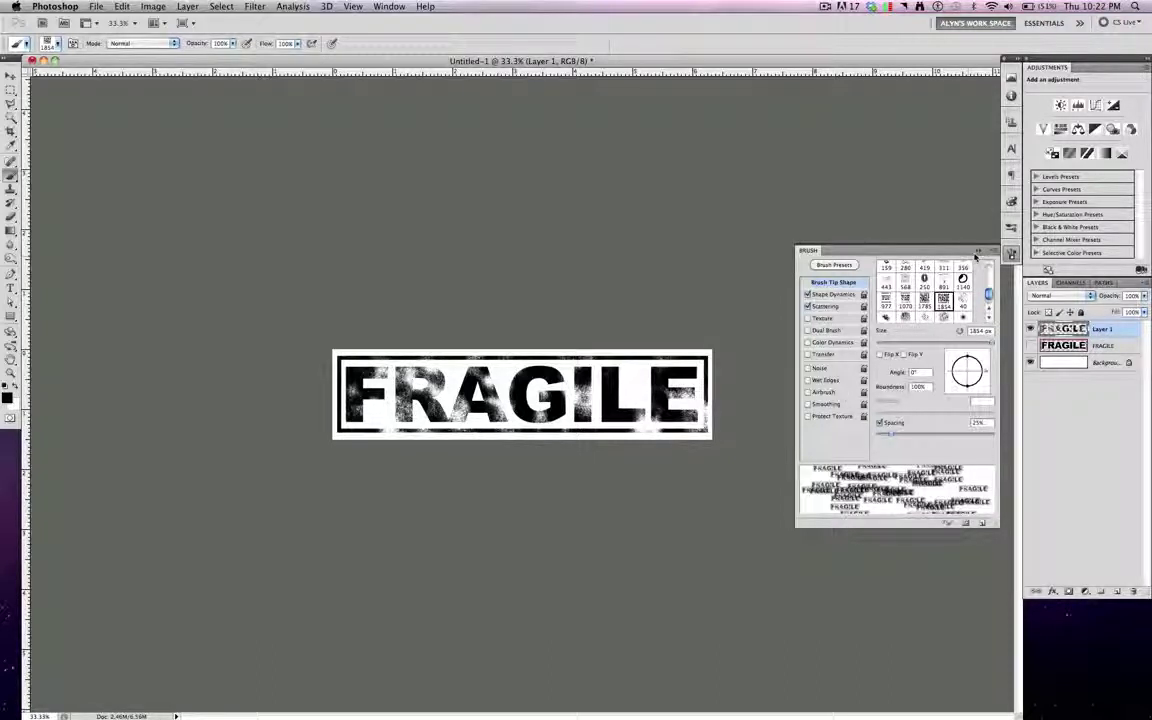
left_click(808, 307)
left_click(808, 295)
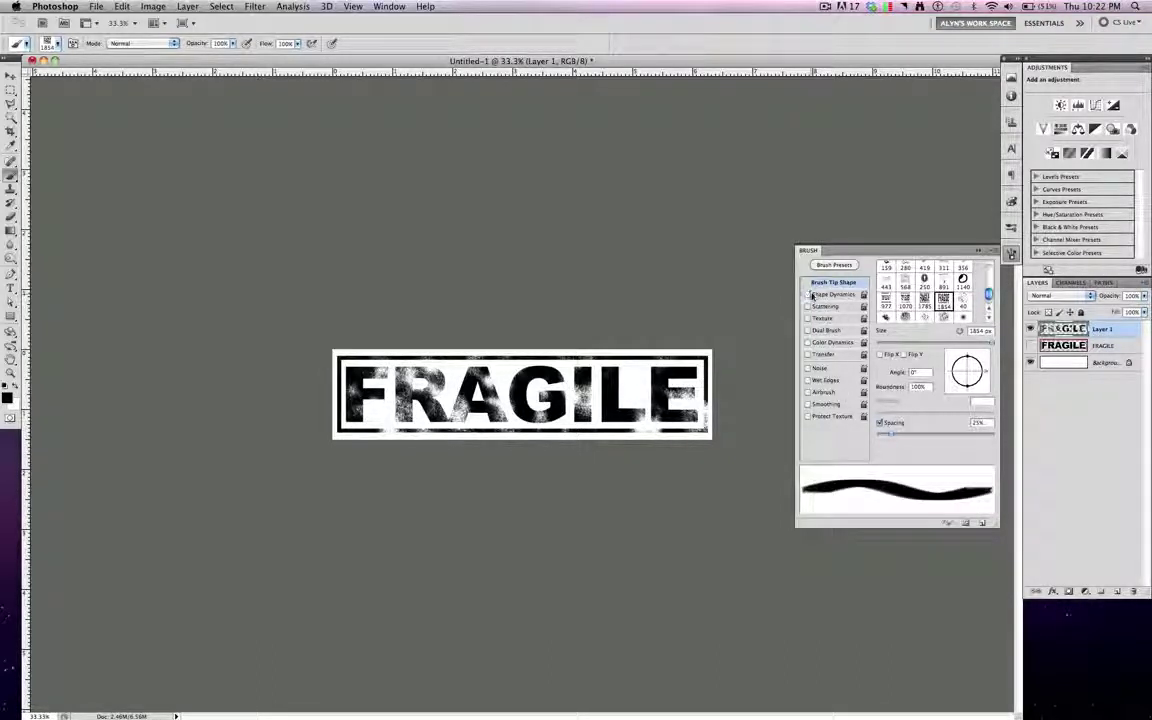
left_click(977, 251)
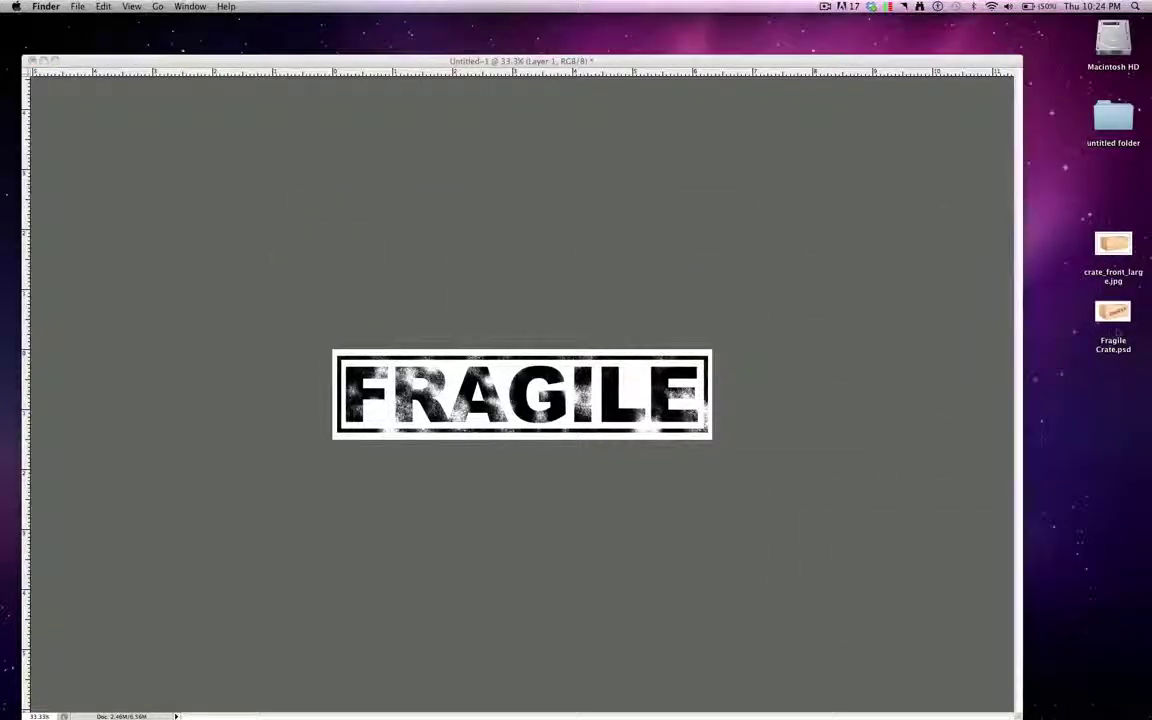
Open Fragile Crate.psd from the desktop in Photoshop
left_click(1113, 318)
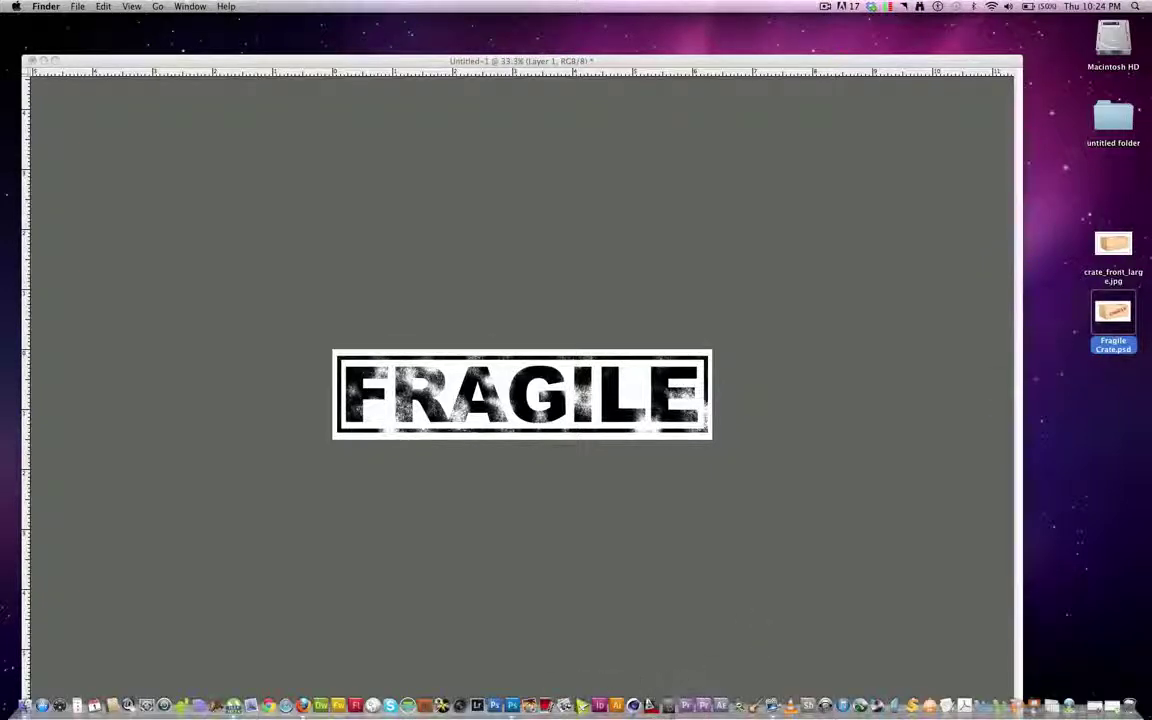
left_click(497, 704)
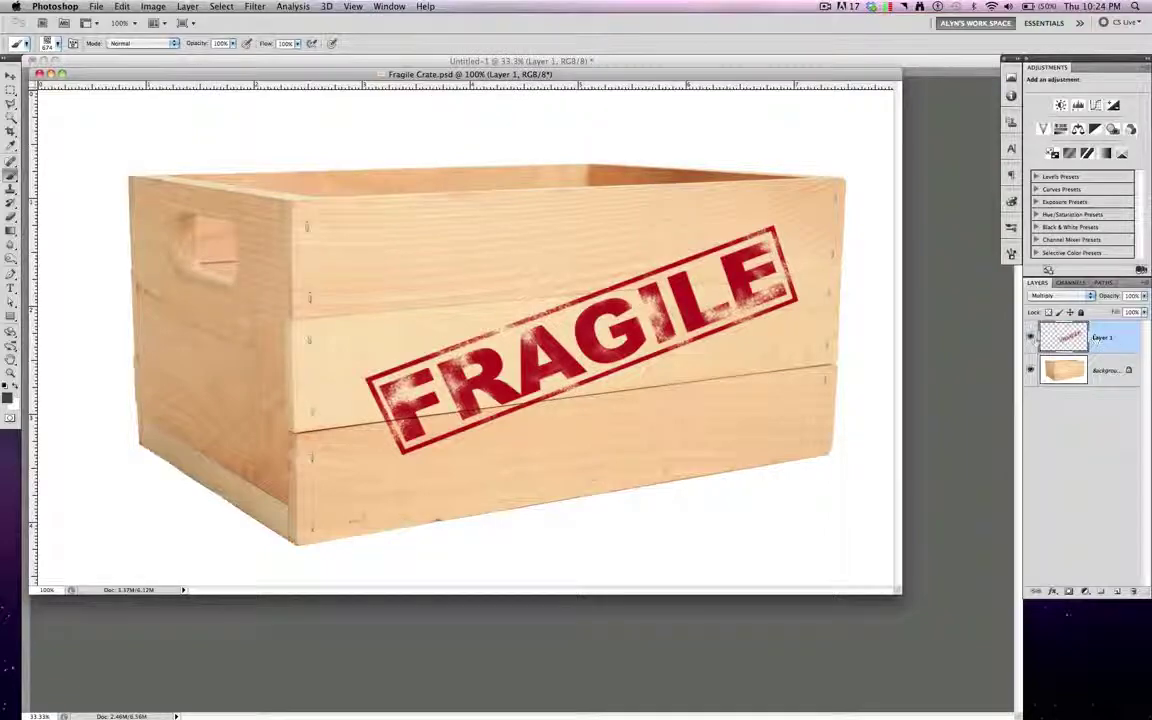
Hide Layer 1 with the existing red stamp and set the background color to black, 000000
left_click(1030, 337)
left_click(12, 400)
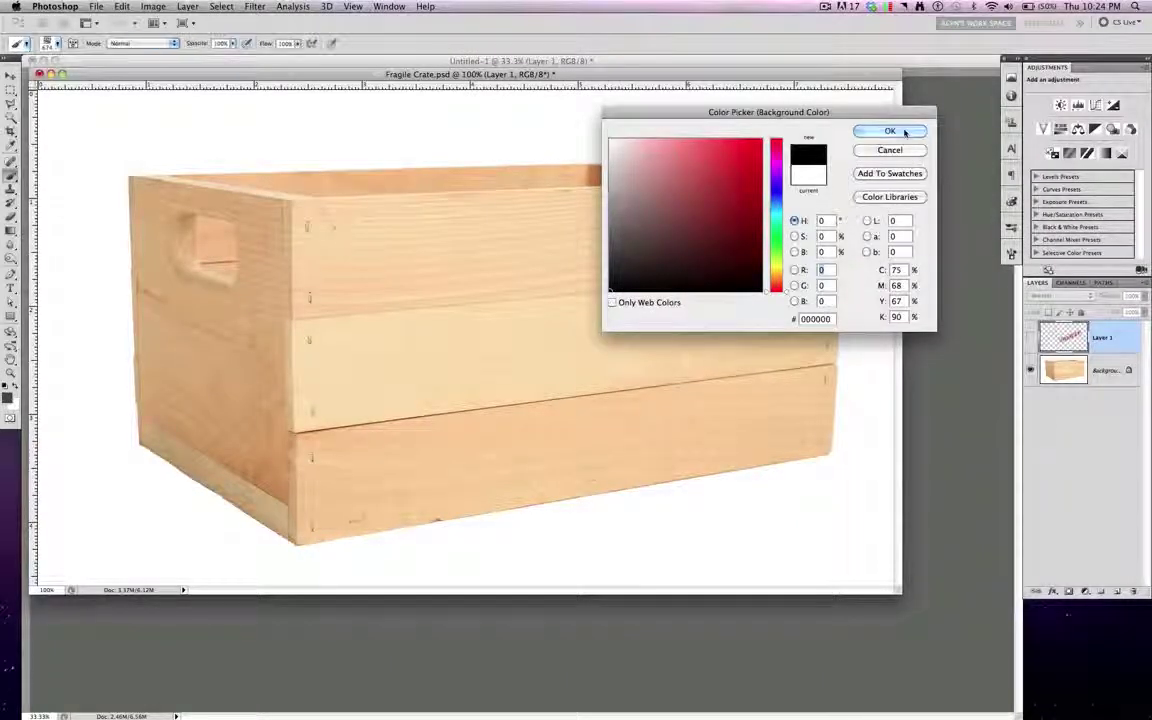
left_click(904, 131)
Add a new layer and stamp FRAGILE once in solid black diagonally across the crate's front
left_click(1117, 591)
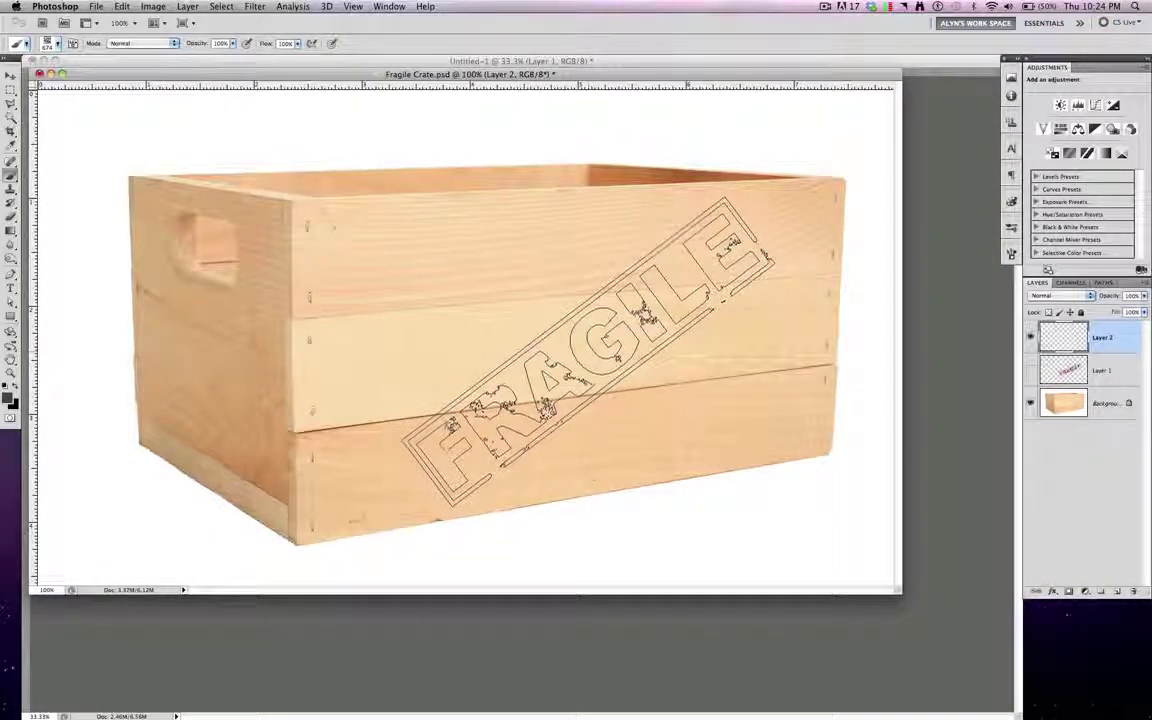
left_click(590, 352)
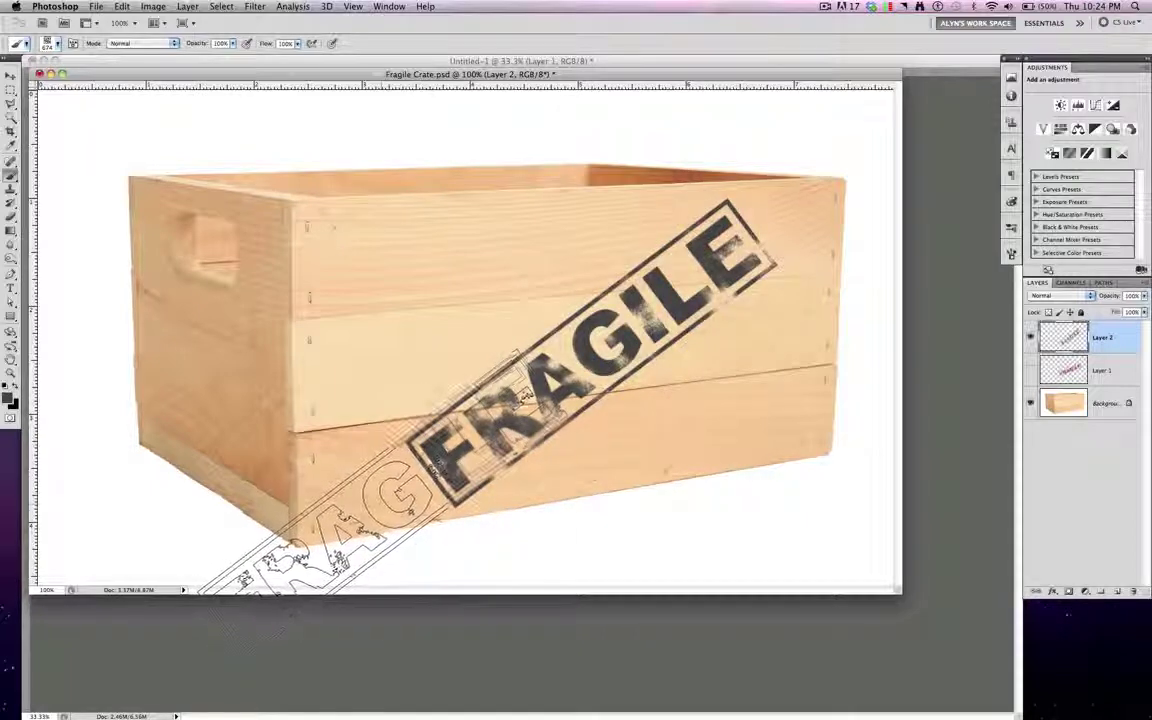
key("super+z")
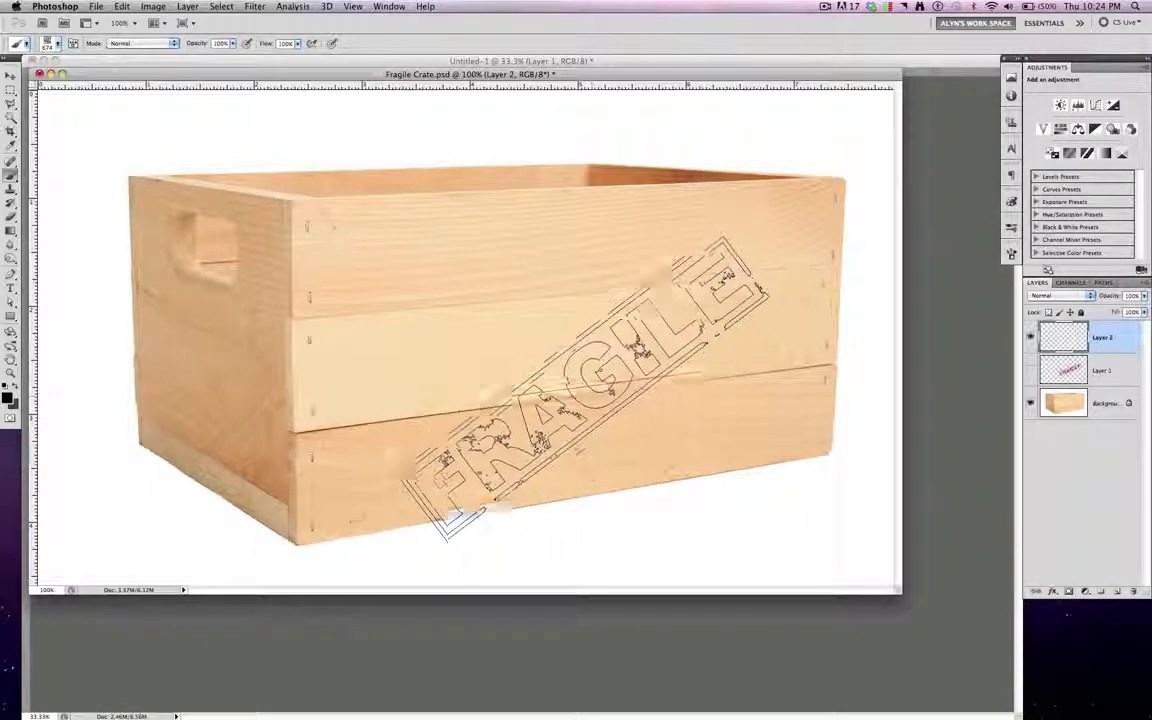
left_click(593, 348)
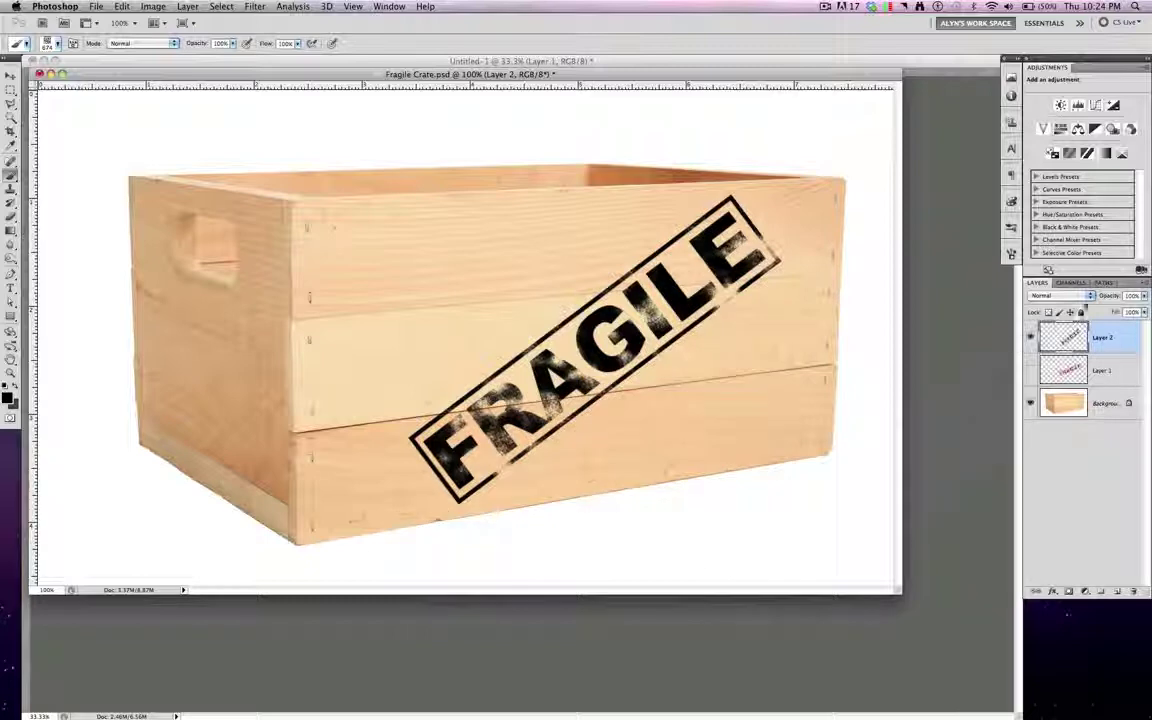
Set the black stamp layer's blend mode to Multiply and lower its opacity to about 81%
left_click(1060, 296)
left_click(1066, 327)
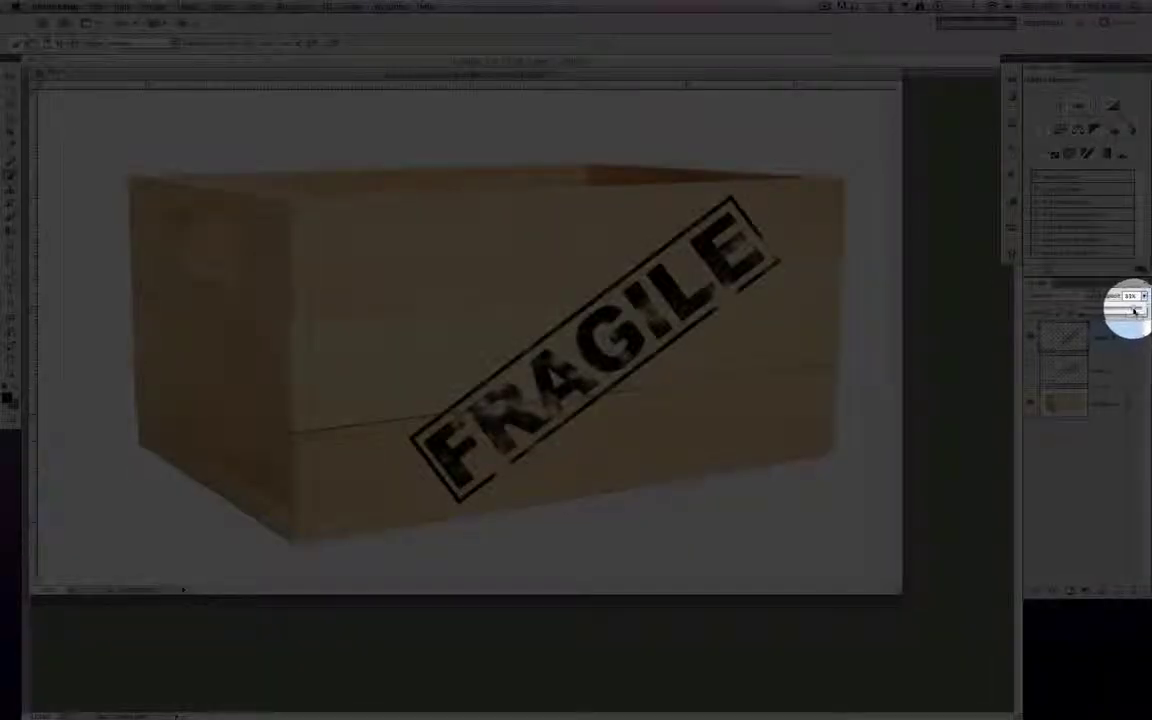
mouse_move(1134, 310)
left_mouse_down()
mouse_move(1118, 311)
mouse_move(1128, 311)
left_mouse_up()
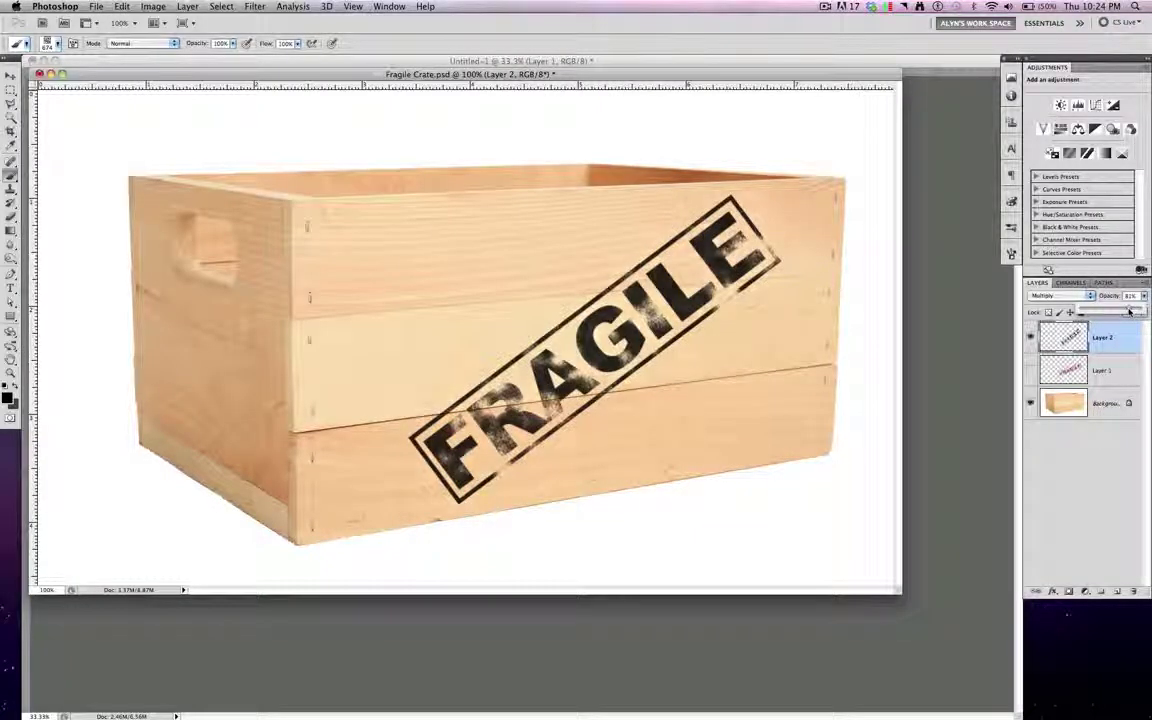
left_click(1095, 477)
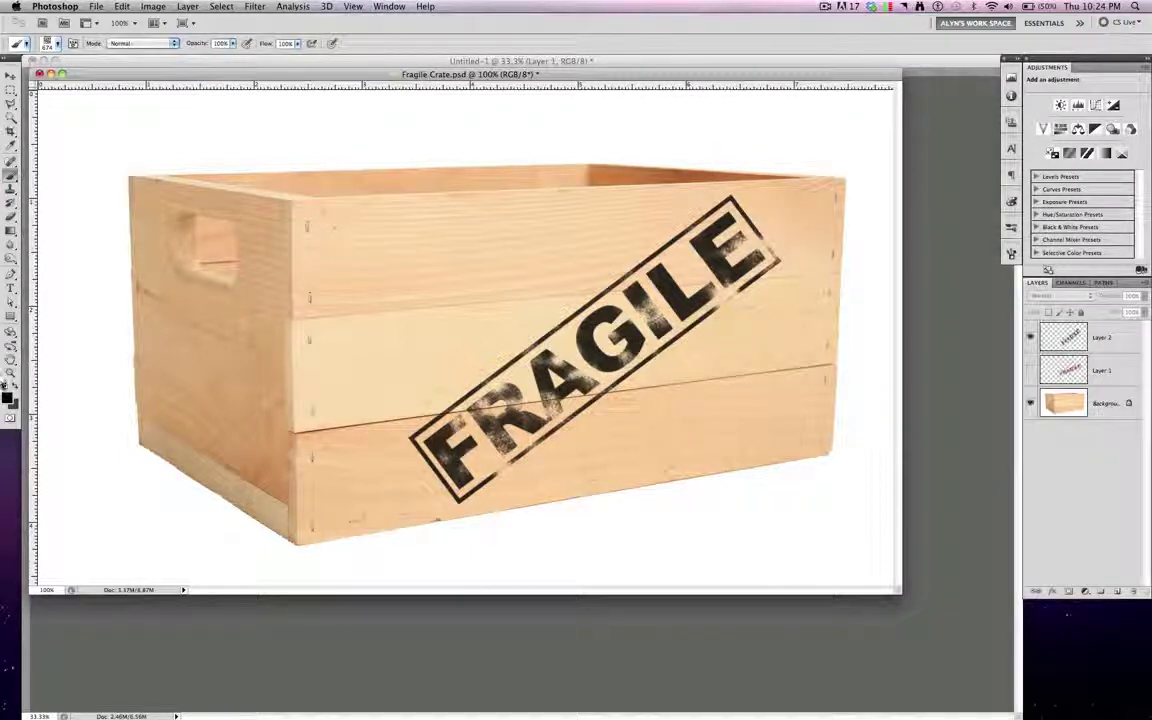
Set the foreground color to red, RGB 212, 23, 23
left_click(7, 396)
left_click(747, 165)
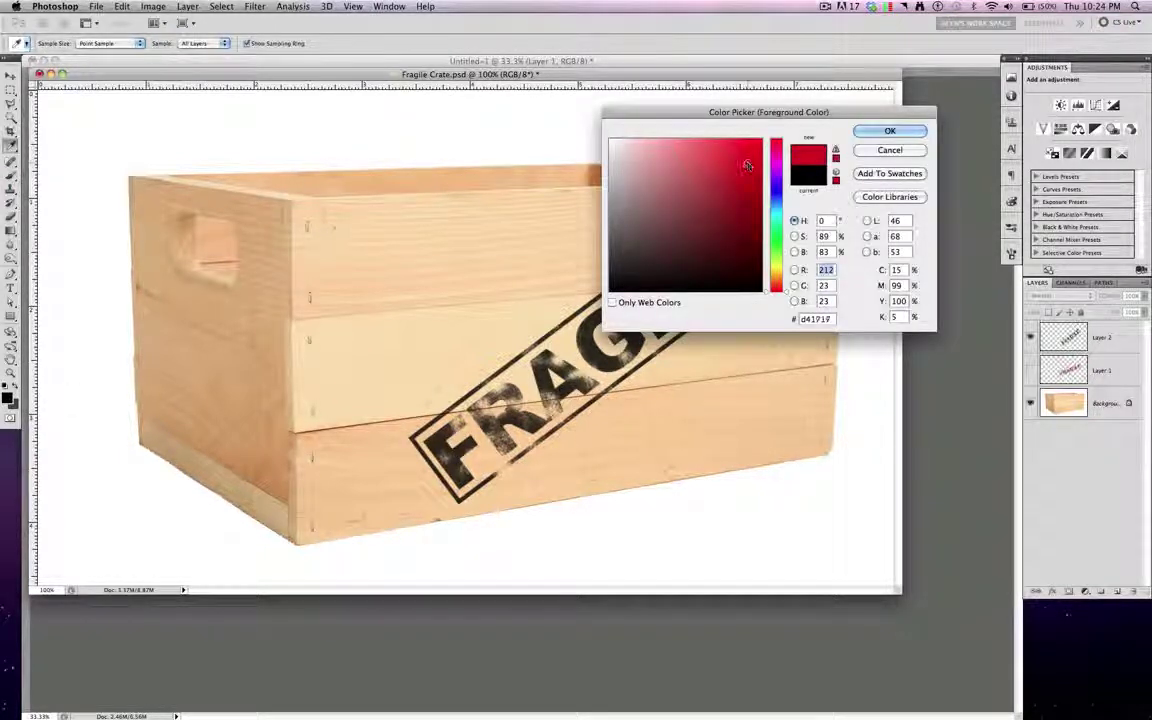
left_click(890, 131)
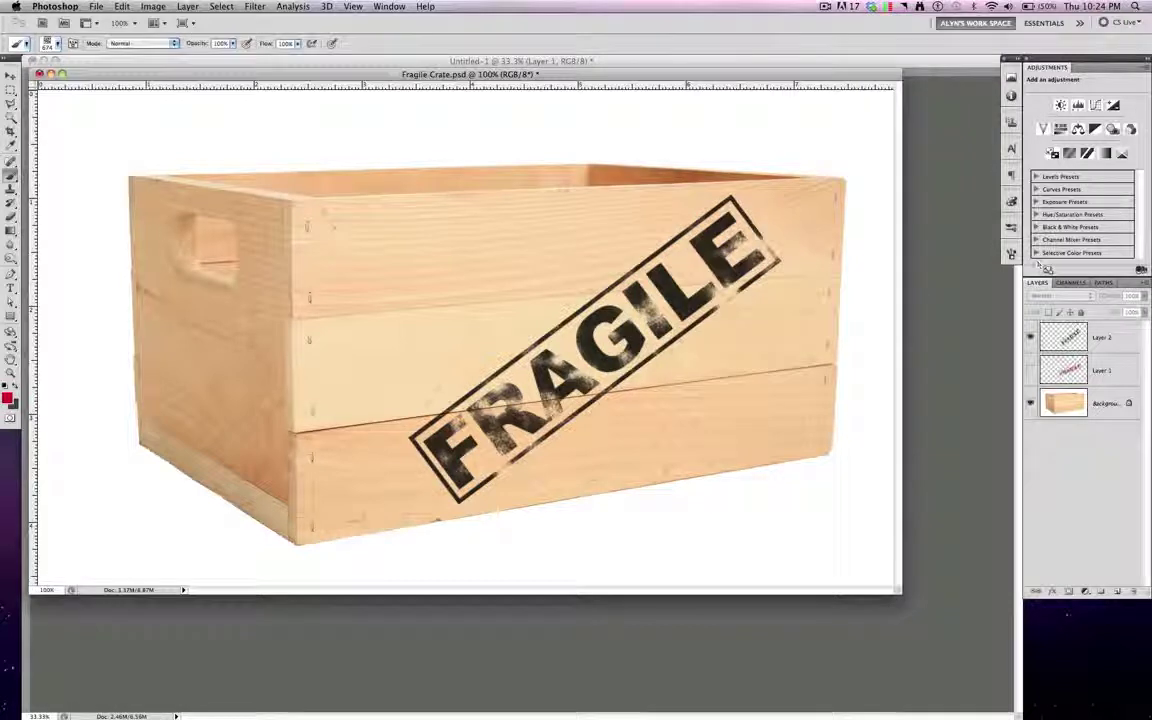
Hide the black stamp layer and stamp FRAGILE in red on a new layer across the crate's front
left_click(1031, 338)
left_click(1115, 591)
left_click(597, 360)
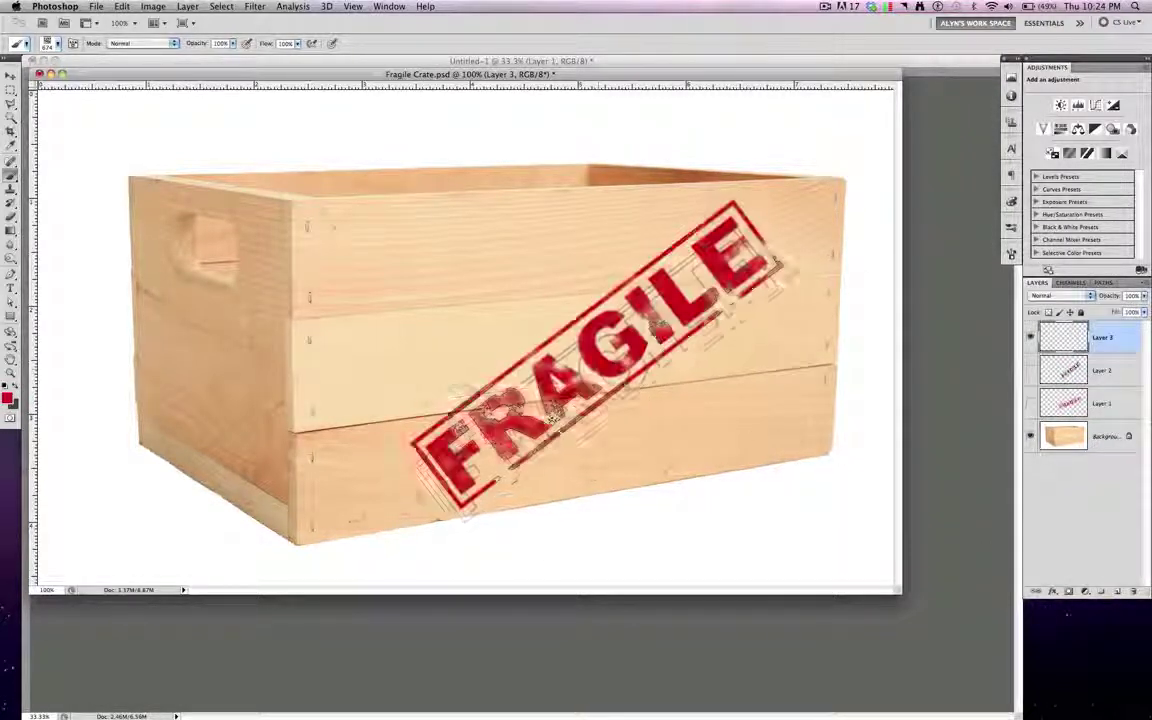